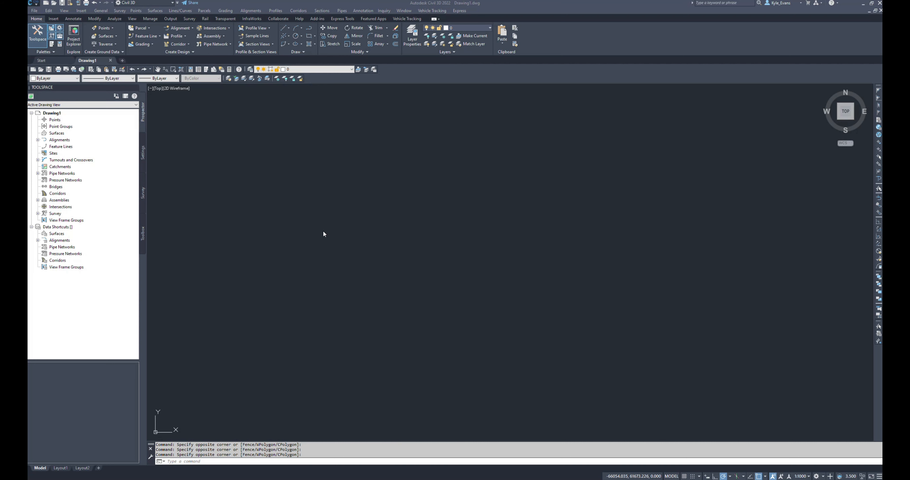
Cycle the ribbon through its minimized display states and restore the full ribbon.
{"action": "mouse_move", "coordinate": [108, 89]}
{"action": "left_mouse_down"}
{"action": "mouse_move", "coordinate": [179, 102]}
{"action": "mouse_move", "coordinate": [44, 116]}
{"action": "left_mouse_up"}
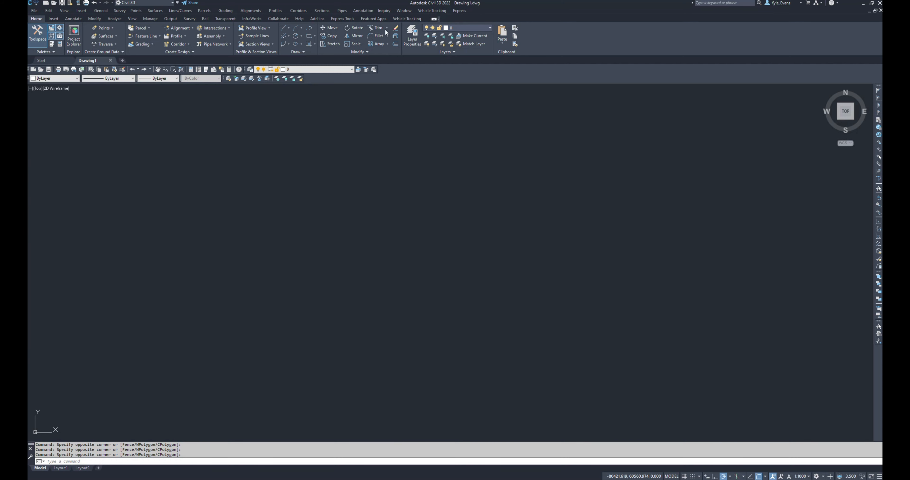
{"action": "left_click", "coordinate": [434, 20]}
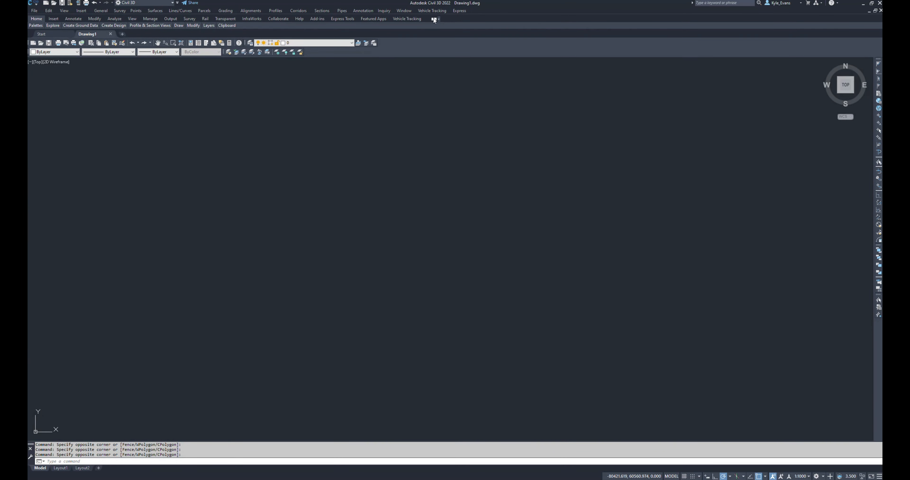
{"action": "left_click", "coordinate": [434, 19]}
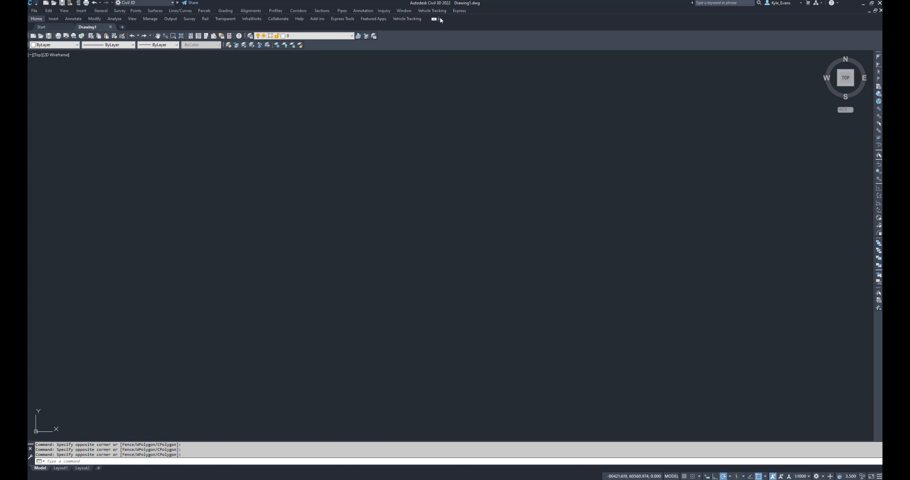
{"action": "left_click", "coordinate": [436, 20]}
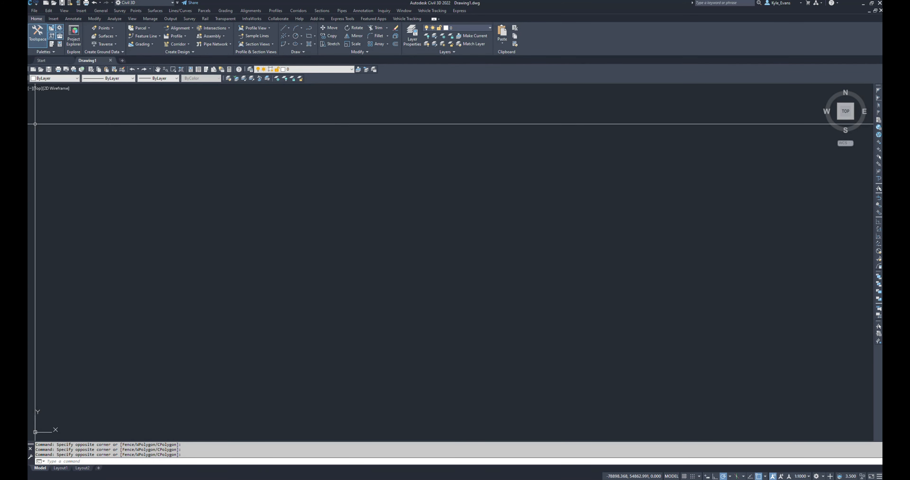
Display the Toolspace palette, try toggling it off and on, and reopen it with the SHOWTS command.
{"action": "left_click", "coordinate": [37, 35]}
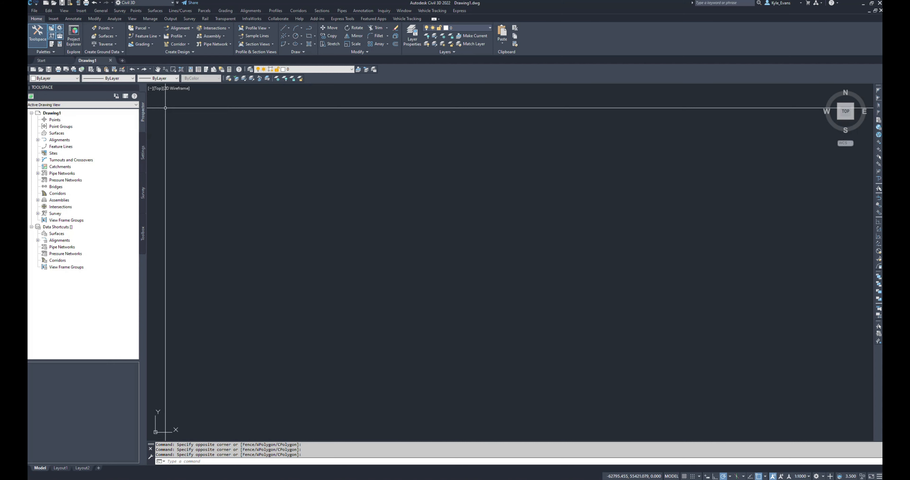
{"action": "left_click", "coordinate": [37, 32]}
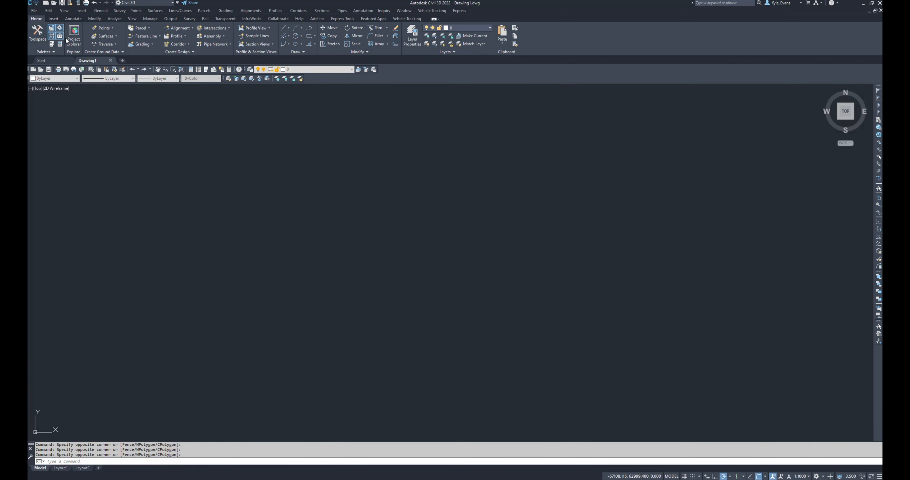
{"action": "left_click", "coordinate": [37, 31]}
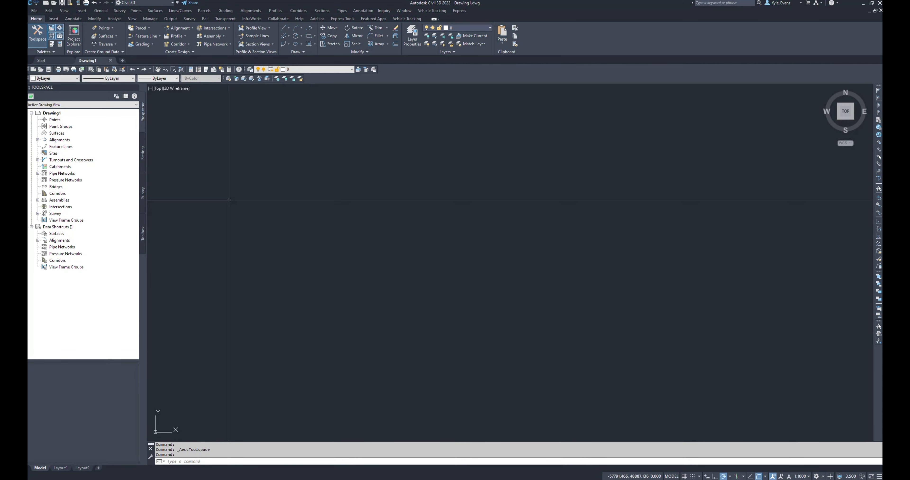
{"action": "left_click", "coordinate": [38, 32]}
{"action": "type", "text": "shot"}
{"action": "type", "text": "showts"}
{"action": "key", "text": "Return"}
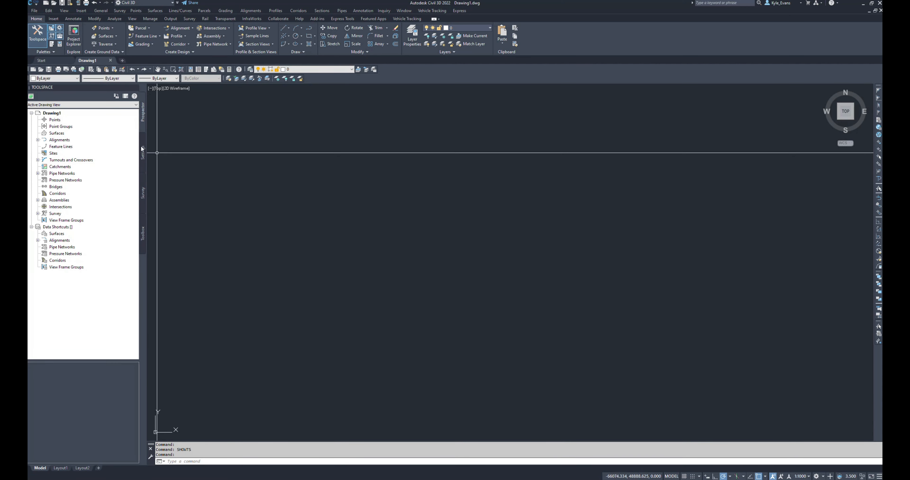
Switch the Toolspace between its Settings and Prospector views, ending on Prospector.
{"action": "left_click", "coordinate": [142, 154]}
{"action": "left_click", "coordinate": [143, 113]}
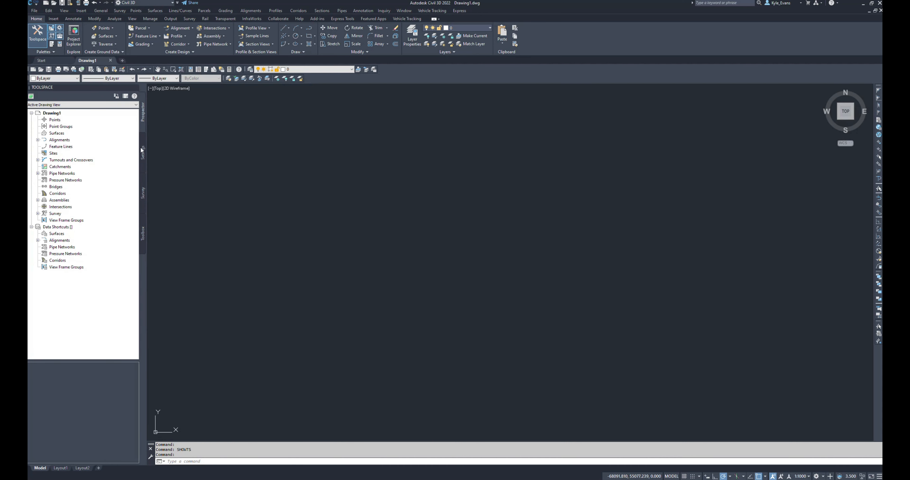
{"action": "left_click", "coordinate": [142, 152]}
{"action": "left_click", "coordinate": [142, 120]}
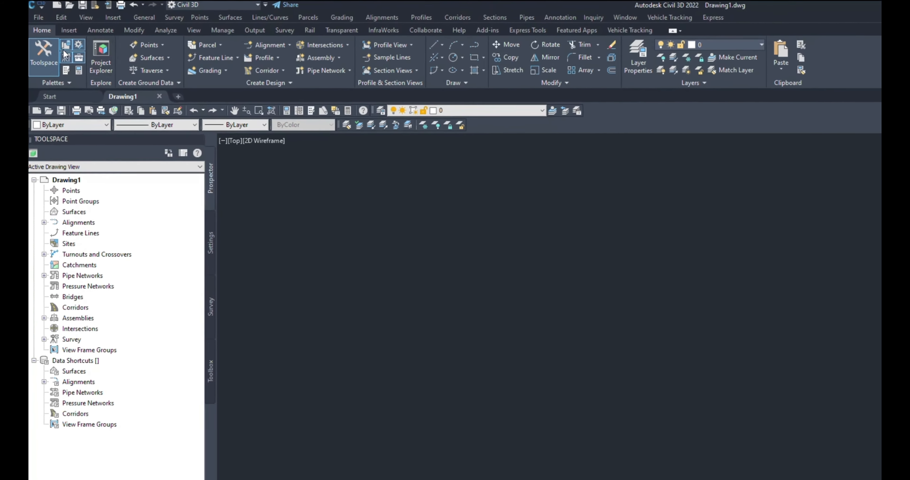
Turn off the Toolspace's Prospector, Settings, Survey and Toolbox sections one by one, and turn all four back on.
{"action": "left_click", "coordinate": [65, 46]}
{"action": "left_click", "coordinate": [80, 43]}
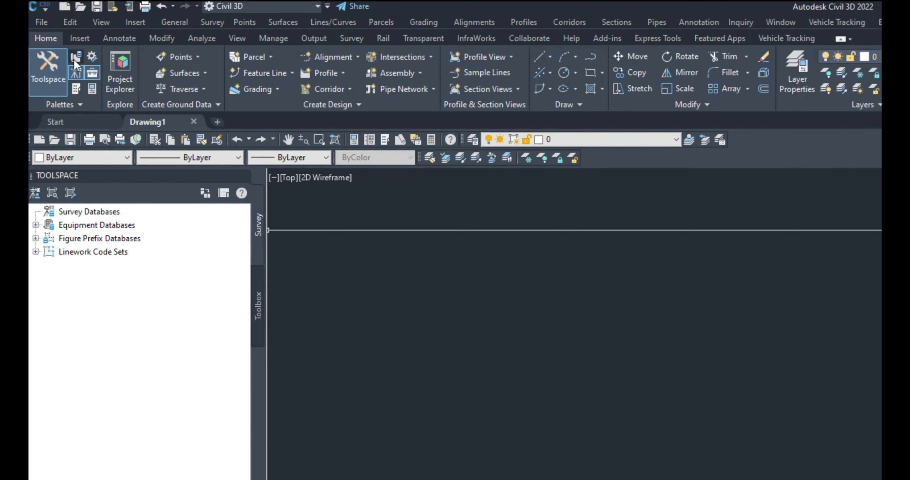
{"action": "left_click", "coordinate": [72, 72]}
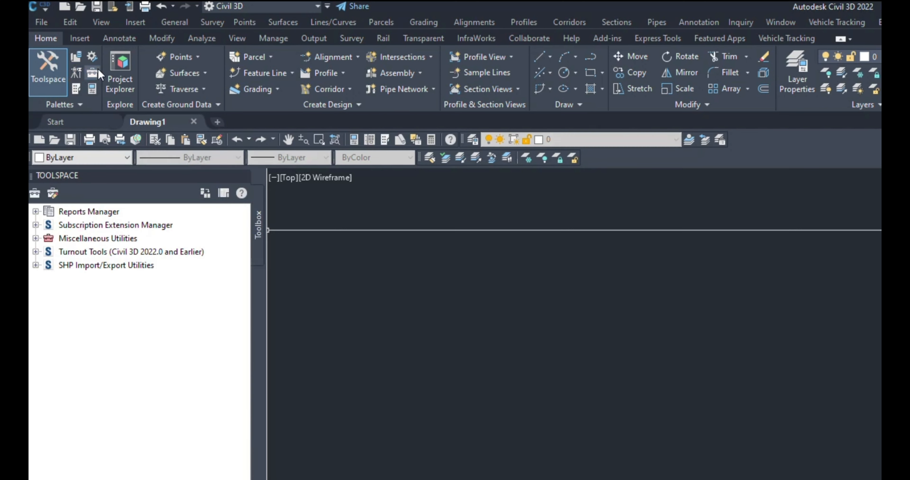
{"action": "left_click", "coordinate": [95, 70]}
{"action": "left_click", "coordinate": [73, 58]}
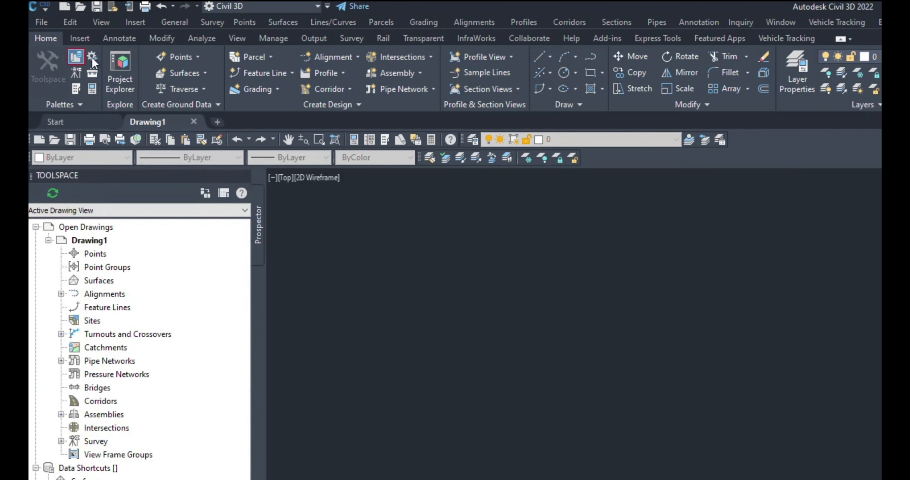
{"action": "left_click", "coordinate": [92, 58]}
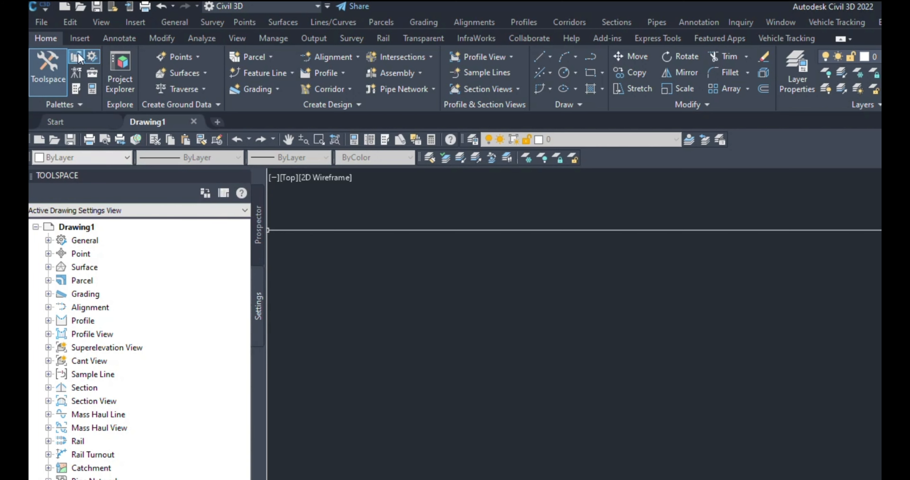
{"action": "left_click", "coordinate": [77, 75]}
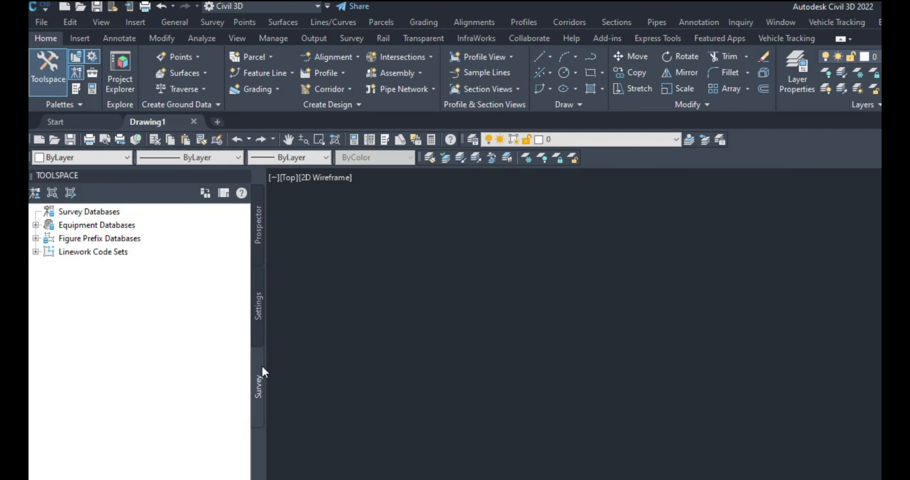
{"action": "left_click", "coordinate": [93, 73]}
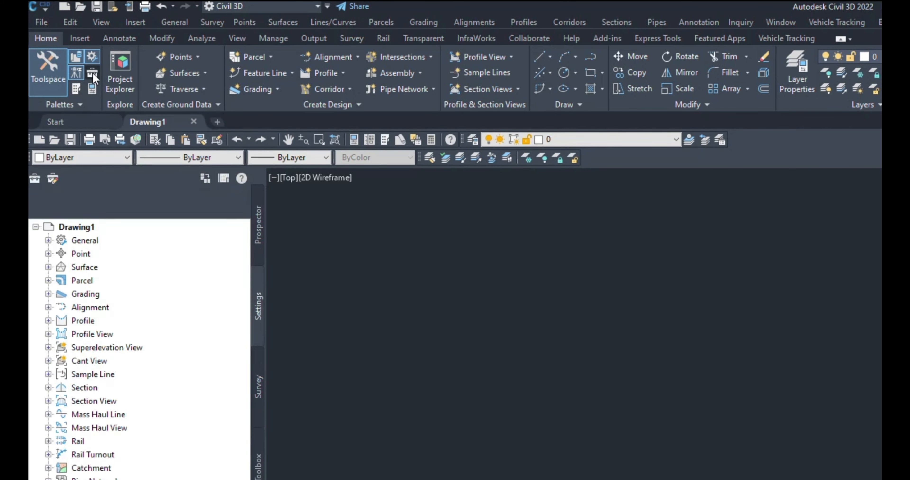
Open and close the Tool Palettes, and display the Properties palette.
{"action": "left_click", "coordinate": [77, 88]}
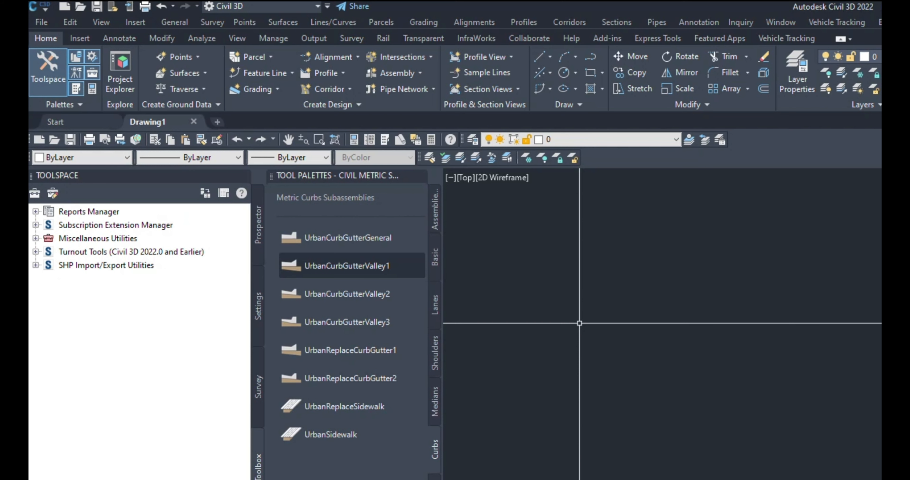
{"action": "left_click", "coordinate": [420, 176]}
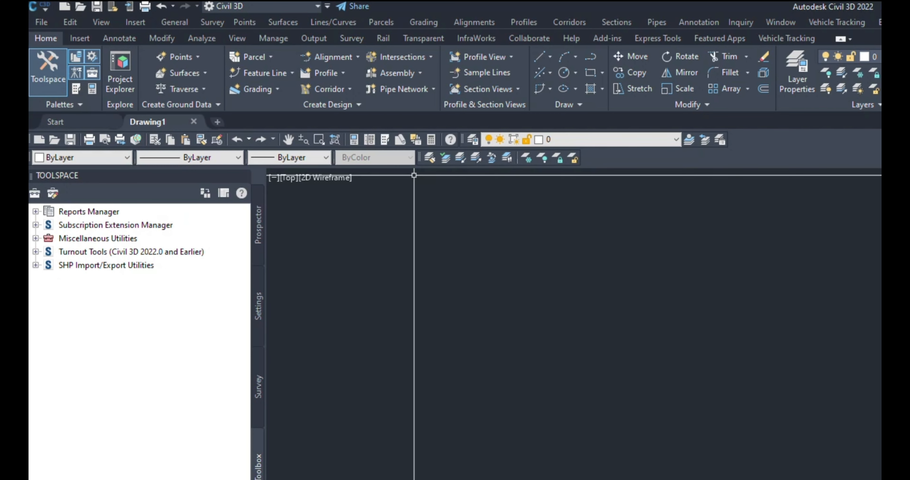
{"action": "left_click", "coordinate": [92, 89]}
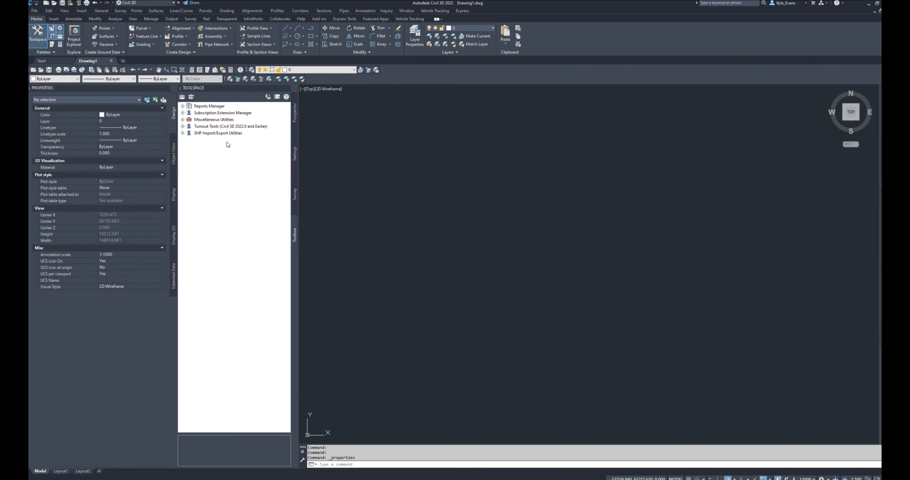
Undock the Toolspace so it floats over the drawing area and show its Prospector view.
{"action": "right_click", "coordinate": [63, 87]}
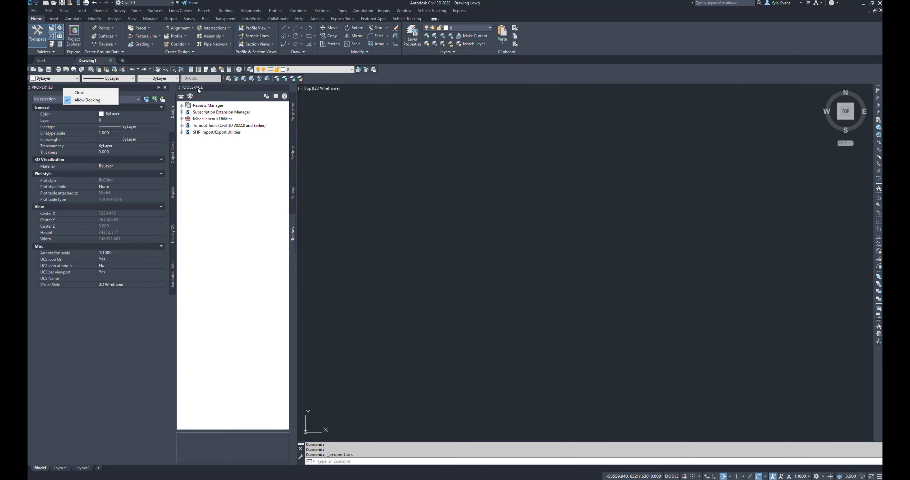
{"action": "left_click_drag", "start_coordinate": [197, 87], "coordinate": [387, 120]}
{"action": "left_click_drag", "start_coordinate": [363, 163], "coordinate": [301, 189]}
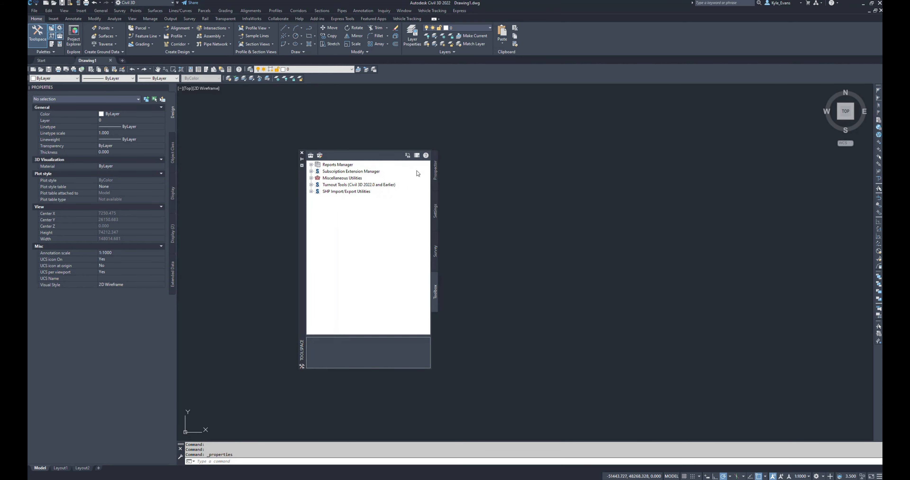
{"action": "left_click", "coordinate": [436, 170]}
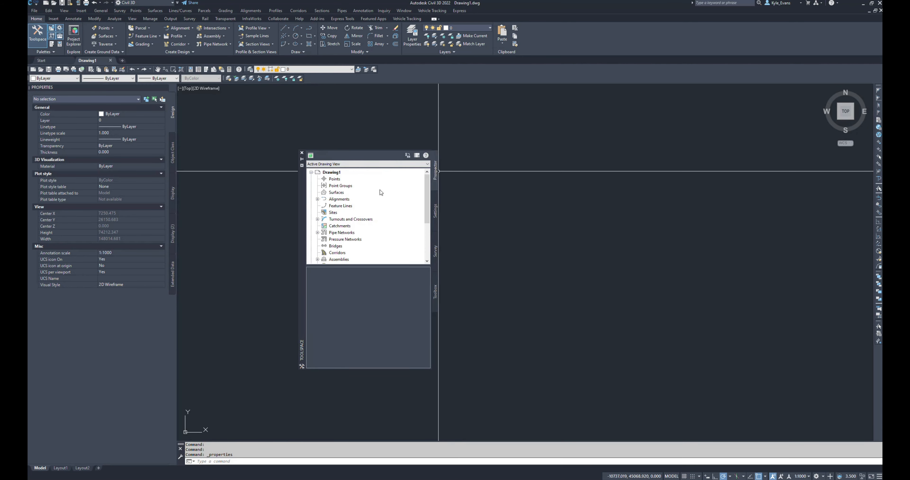
Enable Auto-hide for the floating Toolspace, apply Anchor Left, and check the anchored strip's label options.
{"action": "right_click", "coordinate": [300, 199]}
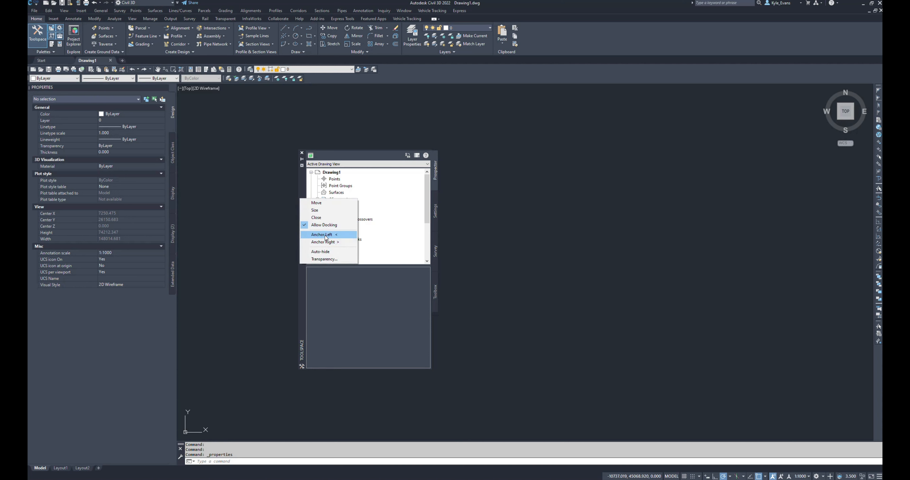
{"action": "left_click", "coordinate": [325, 254]}
{"action": "right_click", "coordinate": [304, 227]}
{"action": "left_click", "coordinate": [334, 263]}
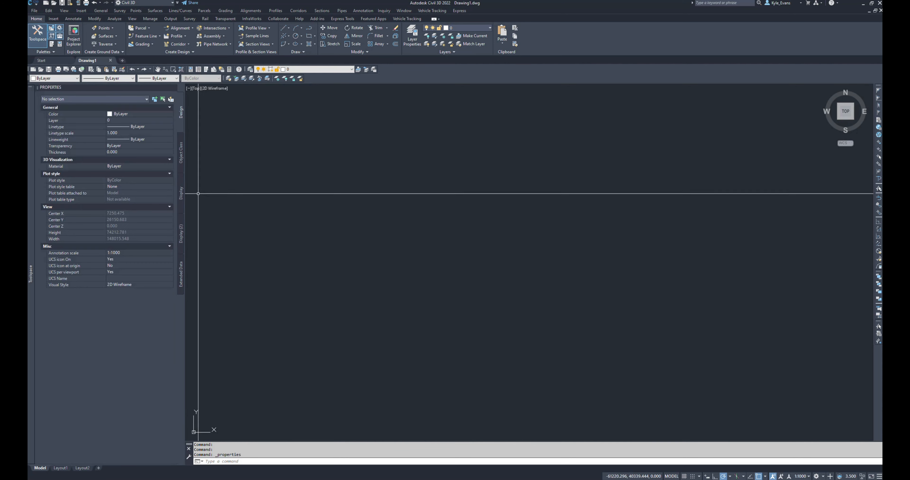
{"action": "right_click", "coordinate": [31, 168]}
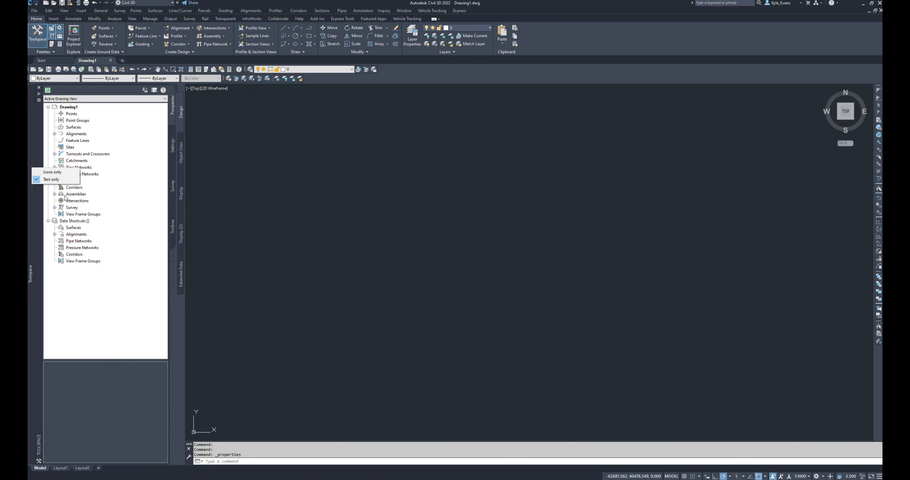
{"action": "left_click", "coordinate": [32, 150]}
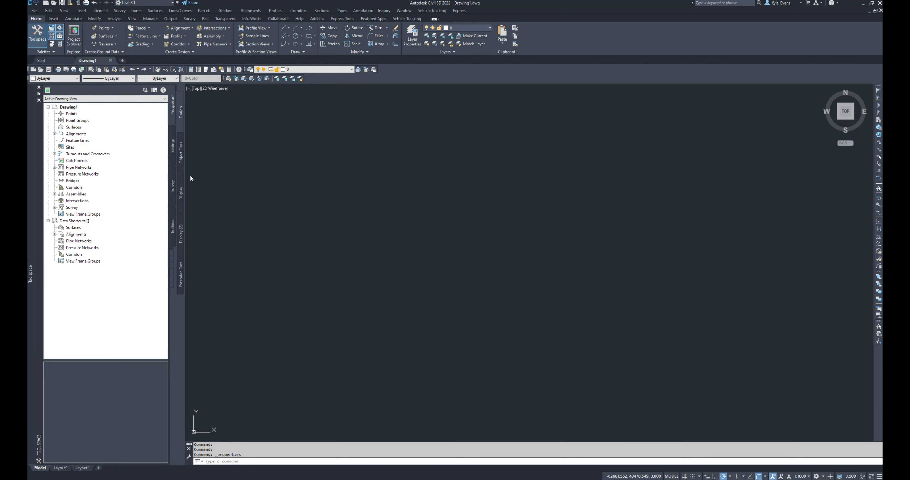
Pull the anchored Toolspace out as a floating palette and disable its Auto-hide.
{"action": "left_click_drag", "start_coordinate": [39, 113], "coordinate": [294, 125]}
{"action": "right_click", "coordinate": [297, 193]}
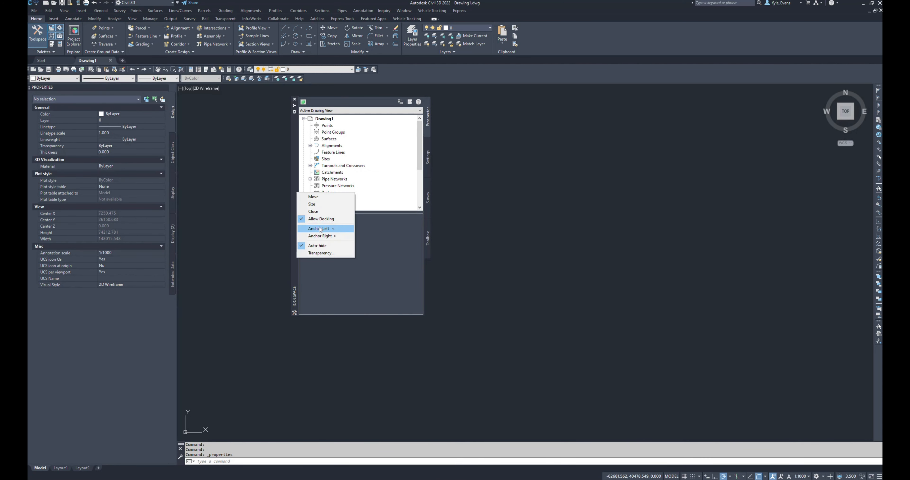
{"action": "left_click", "coordinate": [326, 246]}
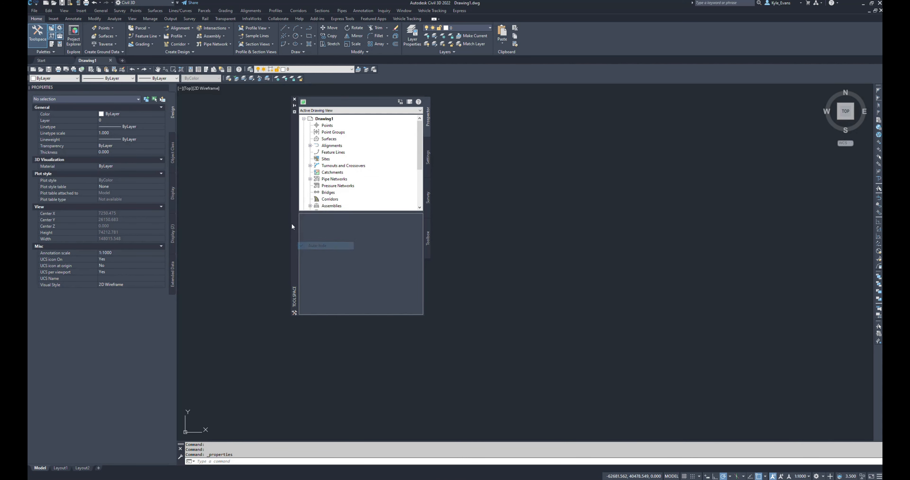
Dock the floating Toolspace beside the Properties palette and close Properties.
{"action": "right_click", "coordinate": [290, 219]}
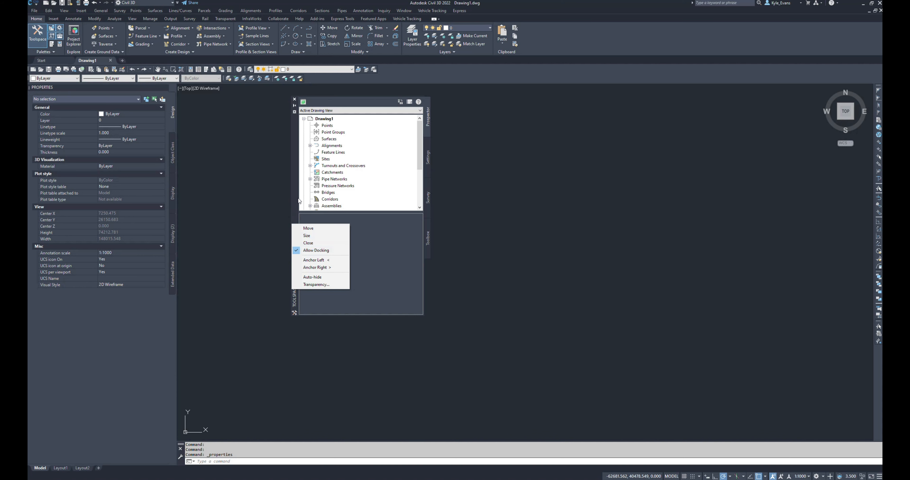
{"action": "left_click", "coordinate": [309, 228]}
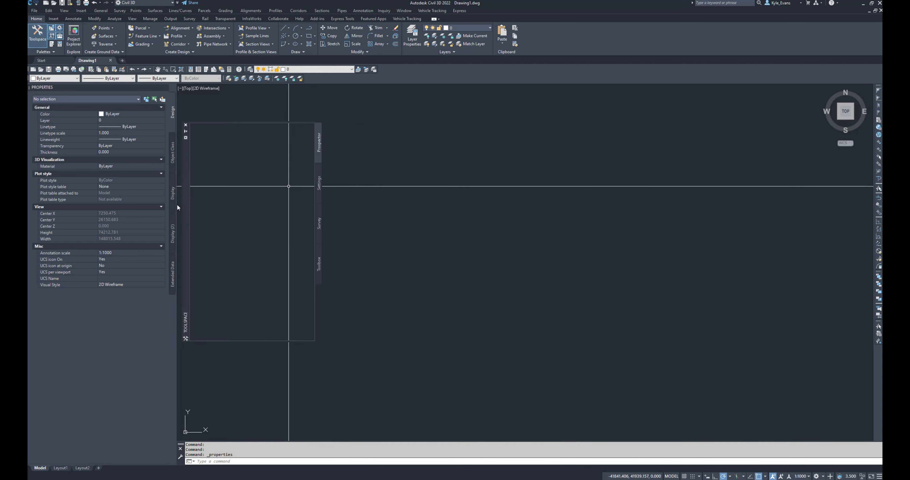
{"action": "left_click", "coordinate": [177, 204]}
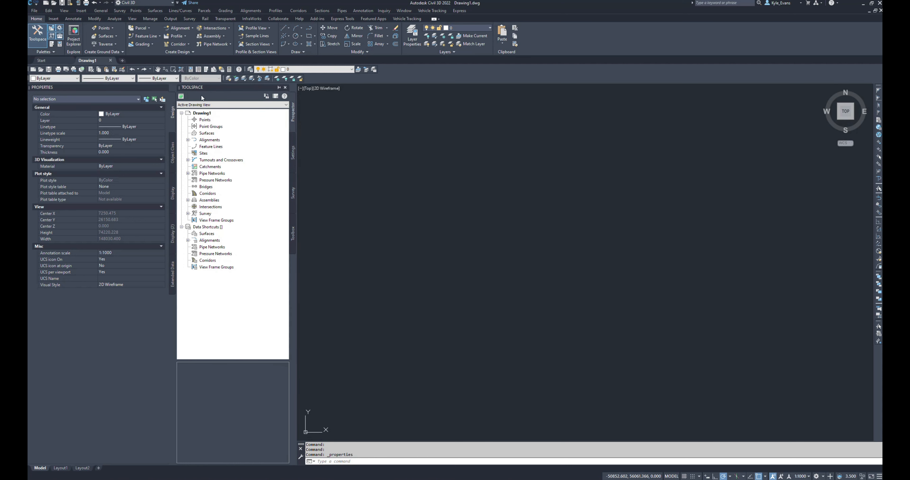
{"action": "left_click", "coordinate": [164, 87]}
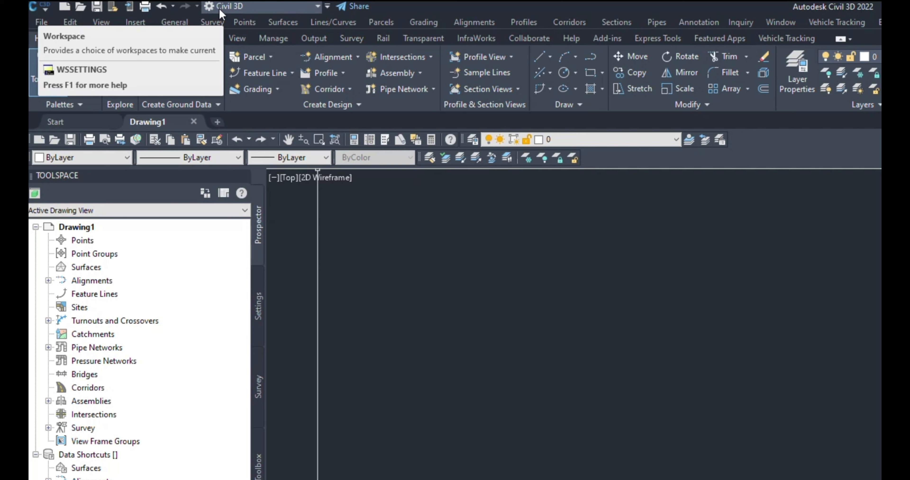
Review the Quick Access Toolbar customization options and browse the menu bar's menus, including Survey and Parcels.
{"action": "left_click", "coordinate": [327, 7]}
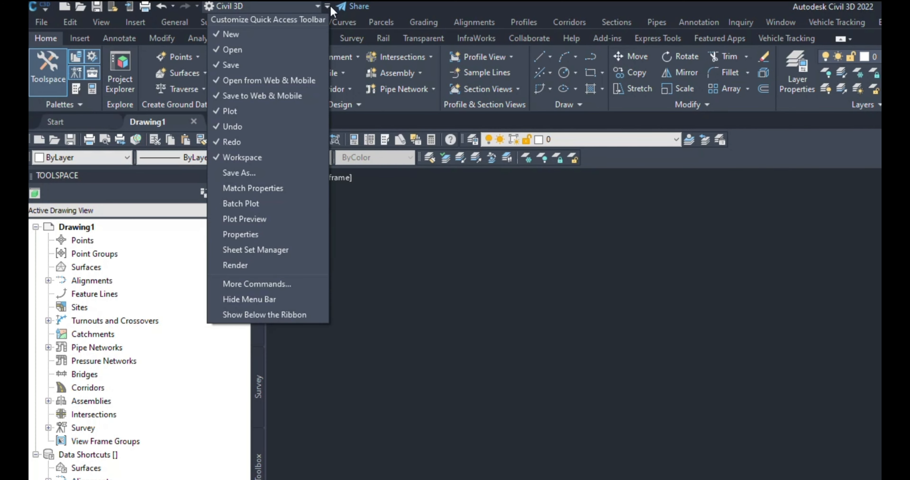
{"action": "left_click", "coordinate": [328, 6]}
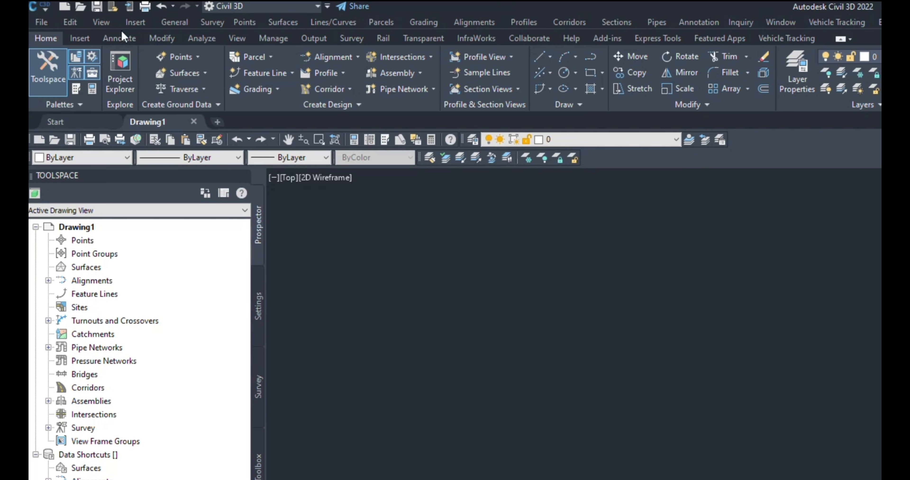
{"action": "left_click", "coordinate": [63, 22]}
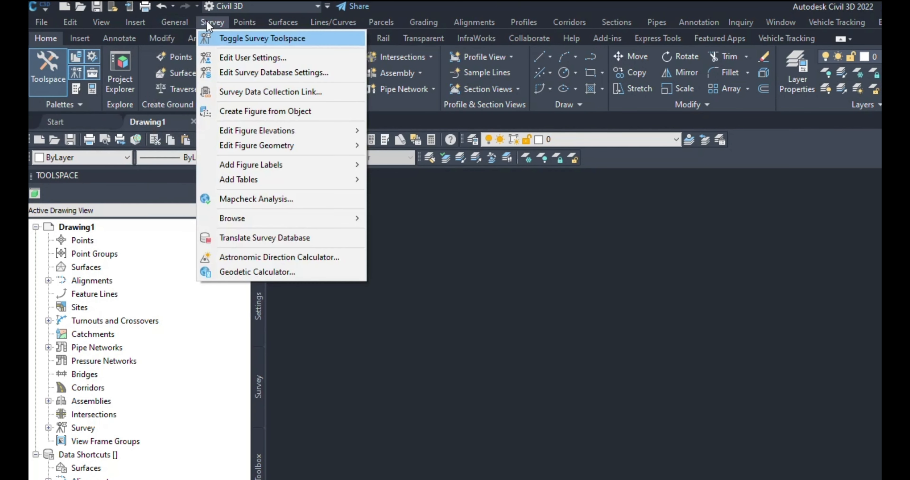
{"action": "mouse_move", "coordinate": [206, 21]}
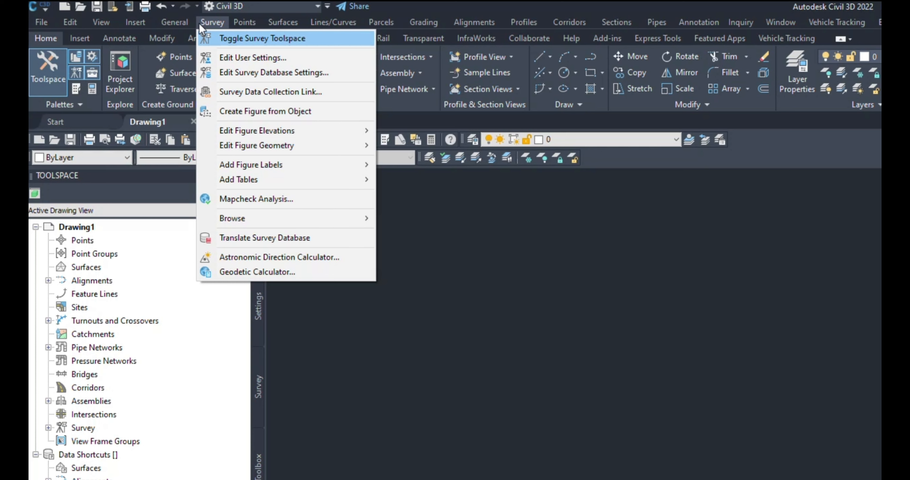
{"action": "mouse_move", "coordinate": [268, 21]}
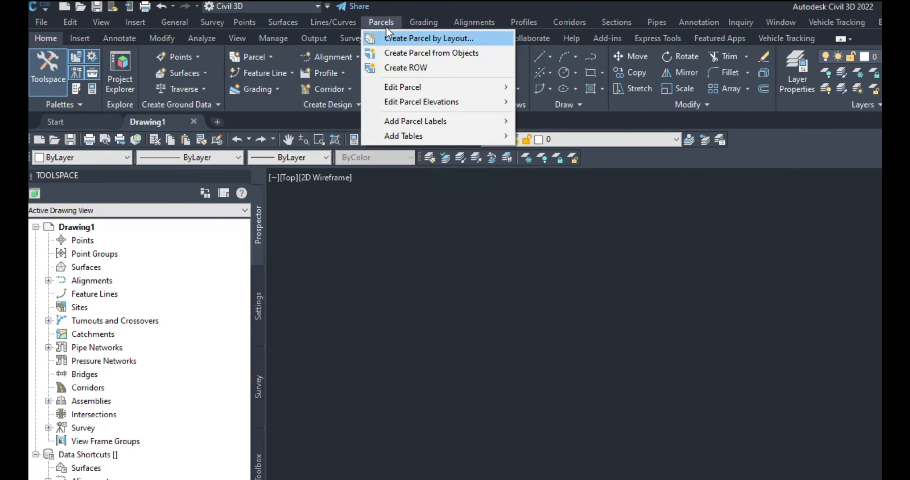
{"action": "left_click", "coordinate": [519, 24]}
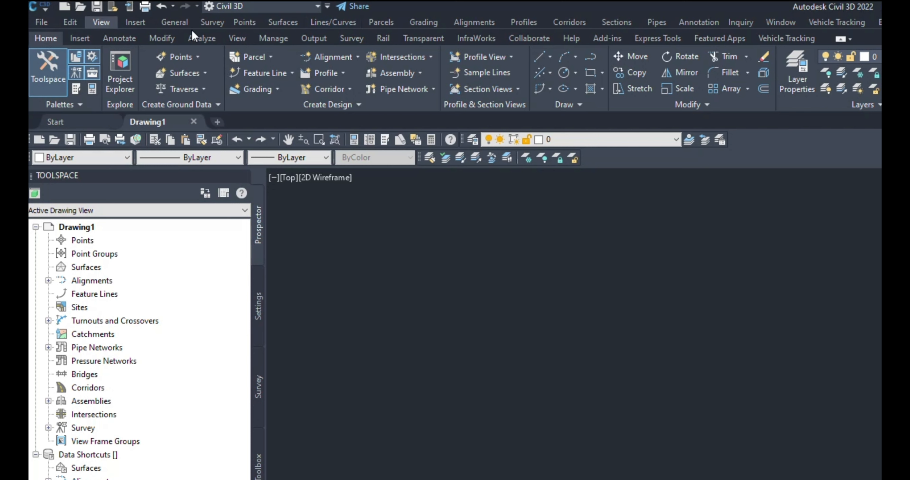
Hide the menu bar and show it again through the Quick Access Toolbar customization options.
{"action": "left_click", "coordinate": [327, 7]}
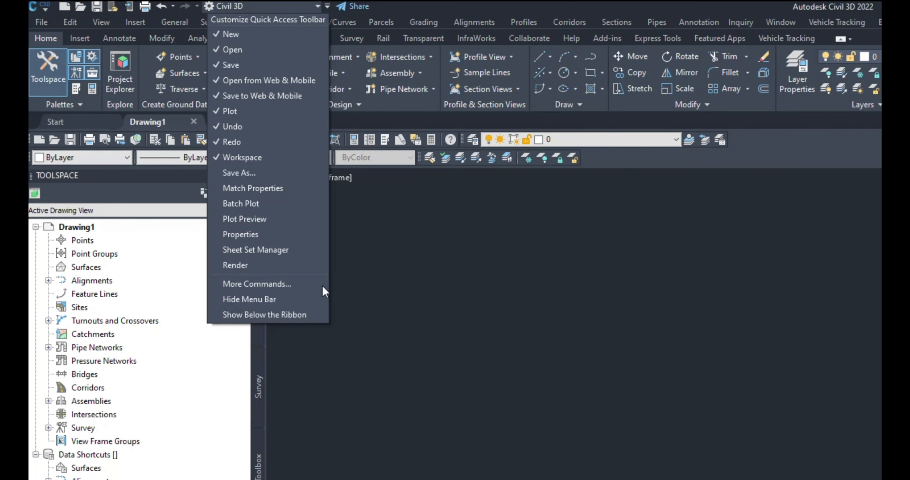
{"action": "left_click", "coordinate": [291, 299]}
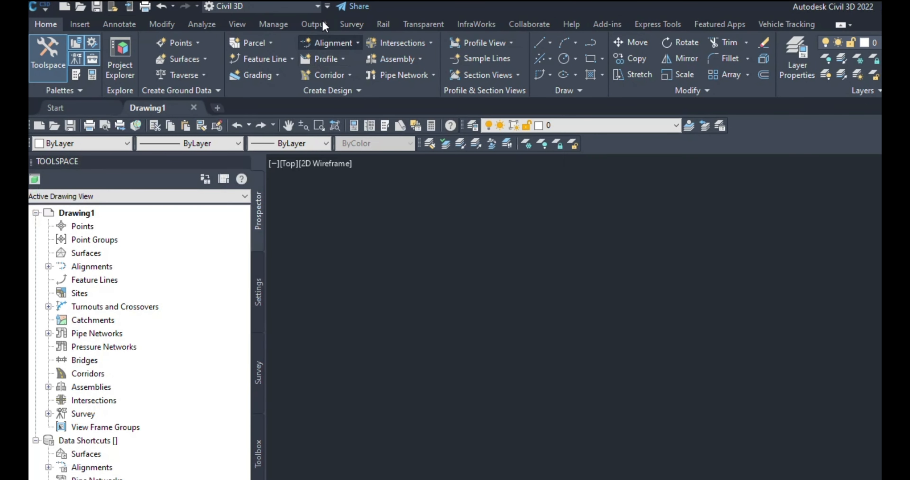
{"action": "left_click", "coordinate": [327, 6]}
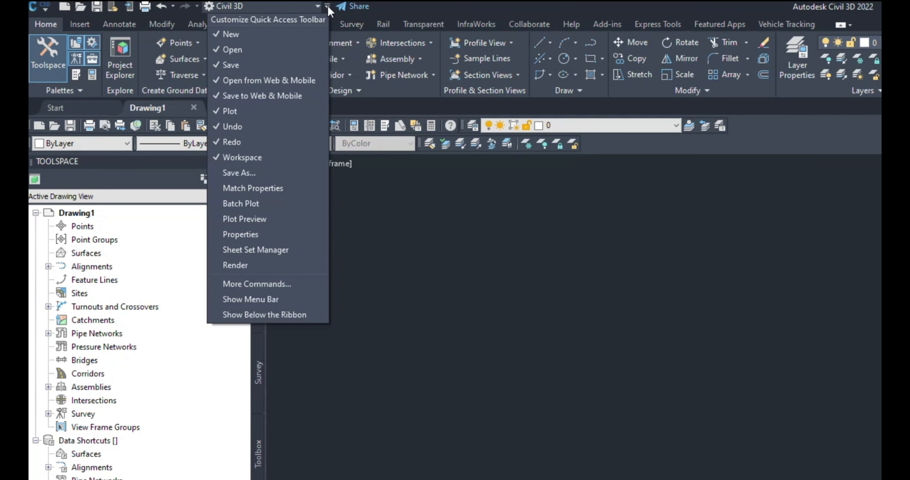
{"action": "left_click", "coordinate": [283, 300]}
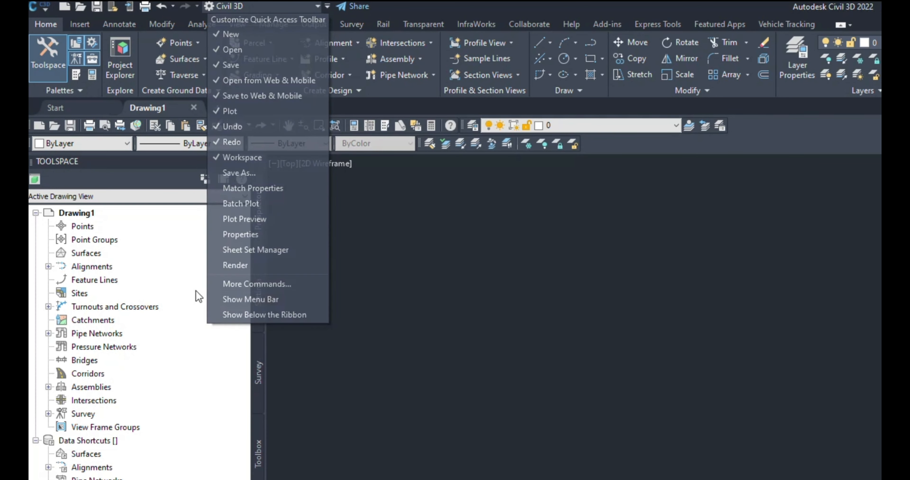
{"action": "left_click", "coordinate": [328, 6]}
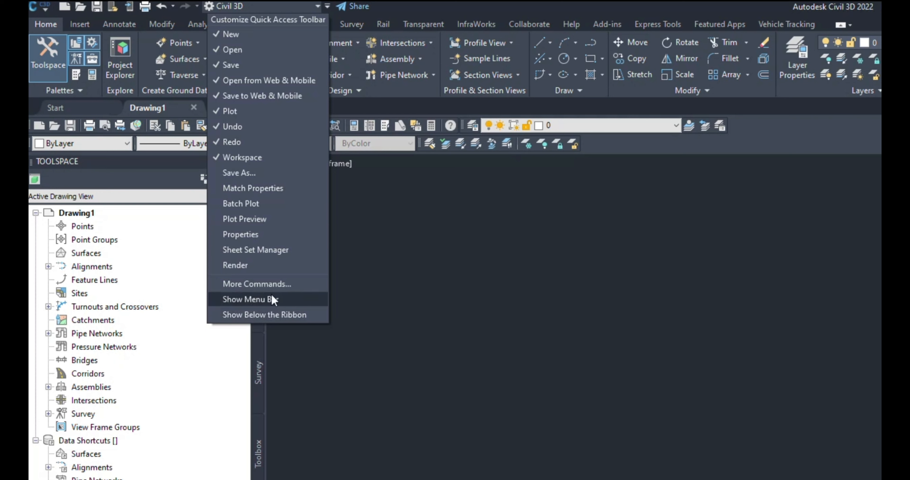
{"action": "left_click", "coordinate": [265, 300]}
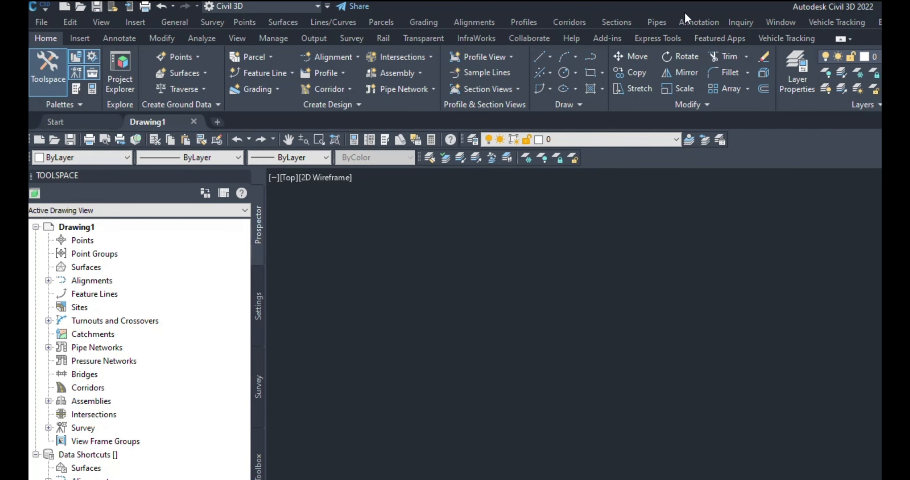
Move the Quick Access Toolbar below the ribbon and return it above the ribbon.
{"action": "left_click", "coordinate": [328, 6]}
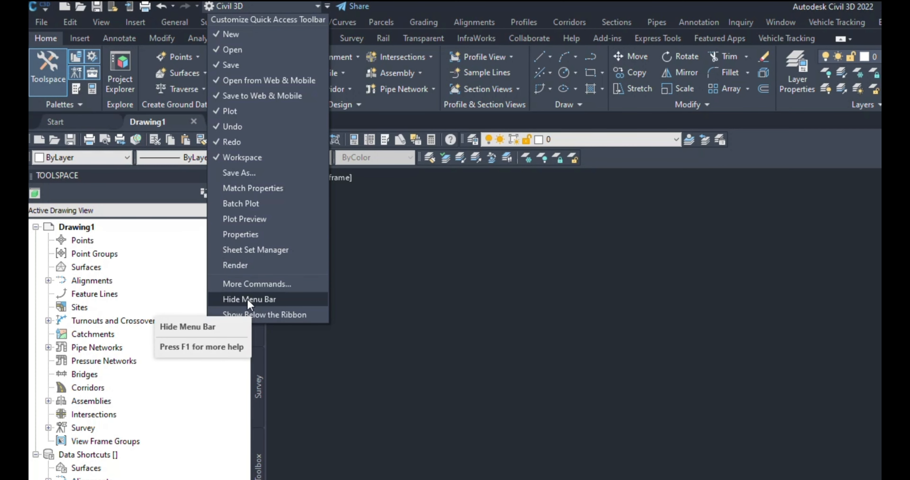
{"action": "left_click", "coordinate": [279, 314]}
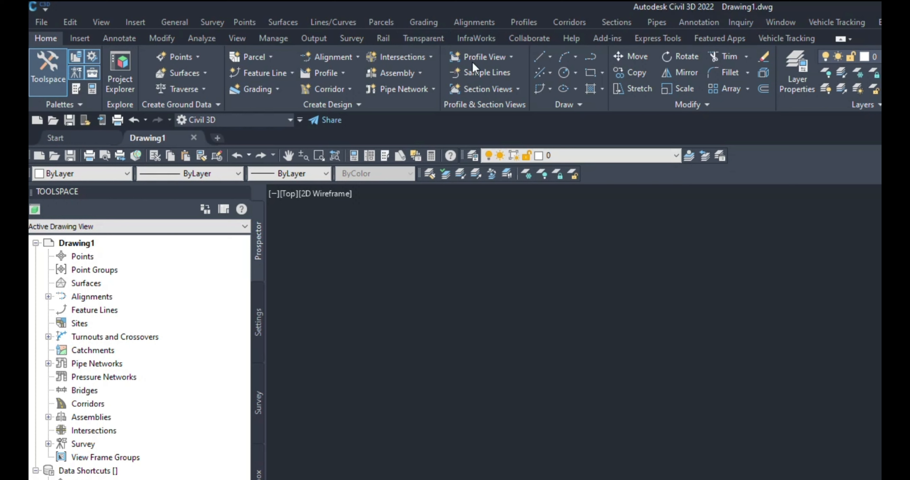
{"action": "left_click", "coordinate": [301, 120]}
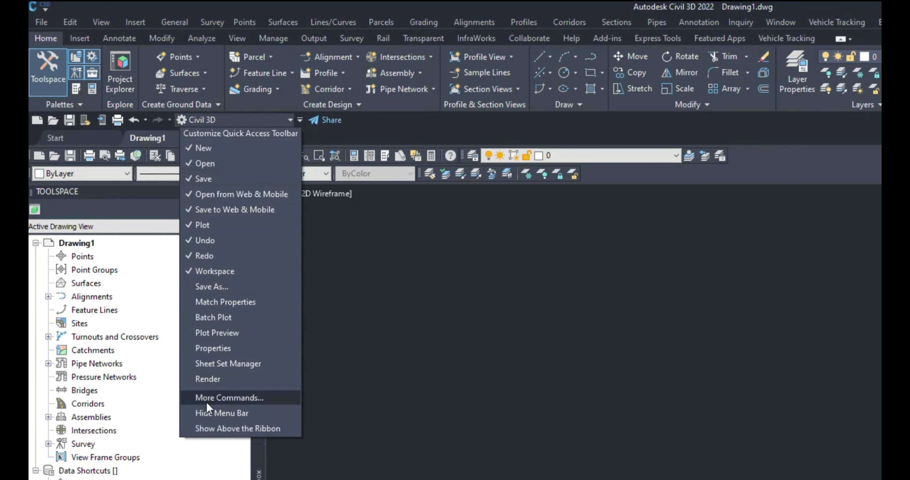
{"action": "left_click", "coordinate": [237, 431]}
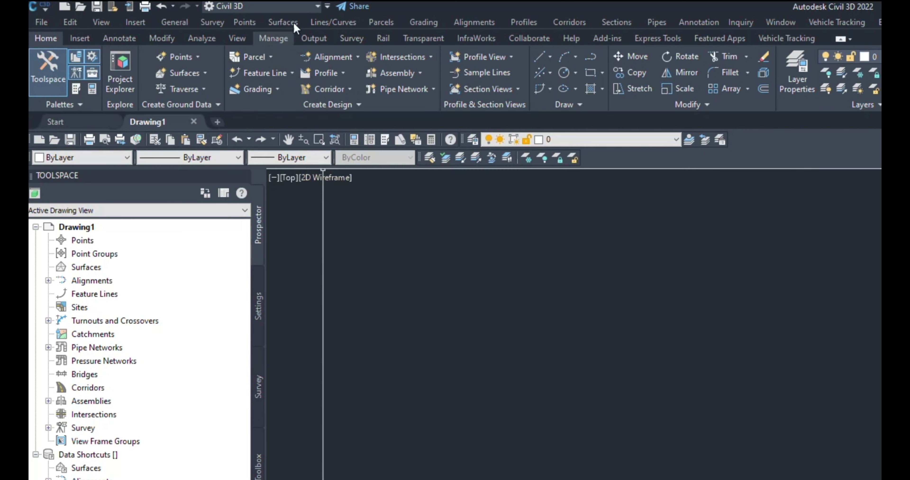
Add the Save As command to the Quick Access Toolbar and remove it again.
{"action": "left_click", "coordinate": [327, 6]}
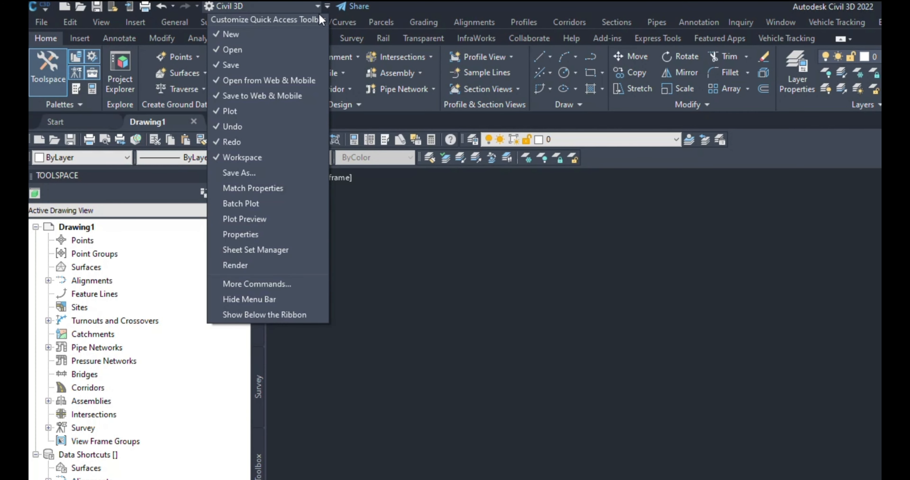
{"action": "left_click", "coordinate": [259, 173]}
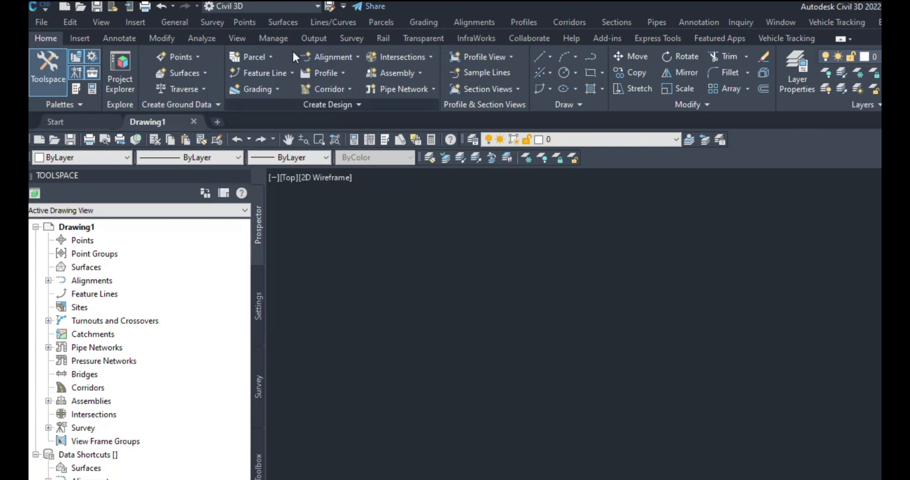
{"action": "left_click", "coordinate": [342, 6]}
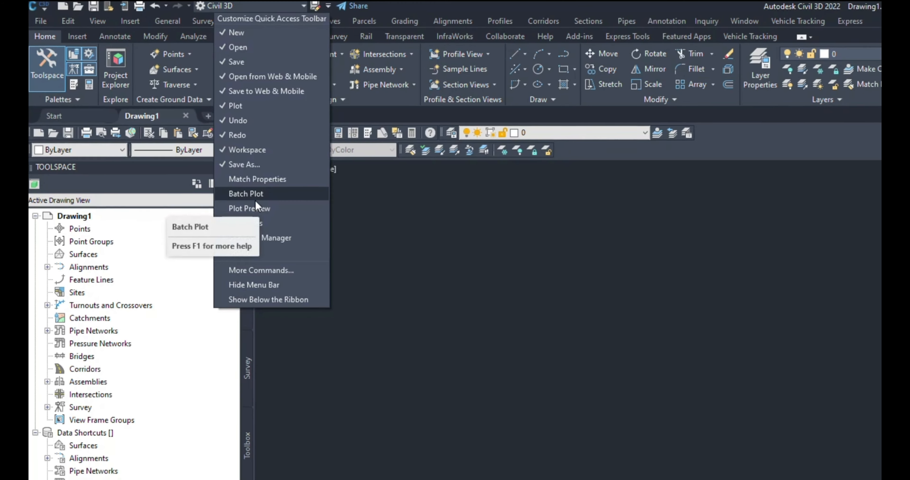
{"action": "left_click", "coordinate": [251, 164]}
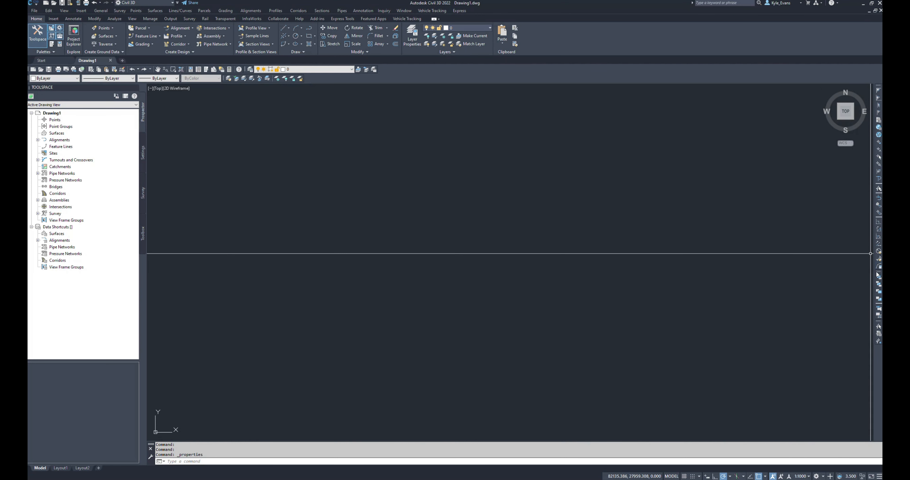
Dock the Draw Order toolbar above the drawing area beside the Layers toolbar, and check the list of available AutoCAD toolbars.
{"action": "left_click_drag", "start_coordinate": [879, 275], "coordinate": [654, 191]}
{"action": "left_click_drag", "start_coordinate": [397, 69], "coordinate": [463, 64]}
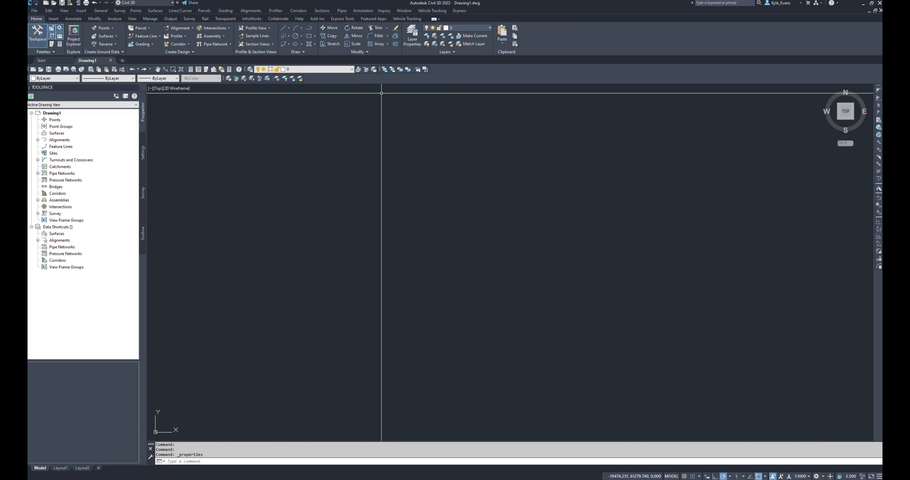
{"action": "right_click", "coordinate": [490, 69]}
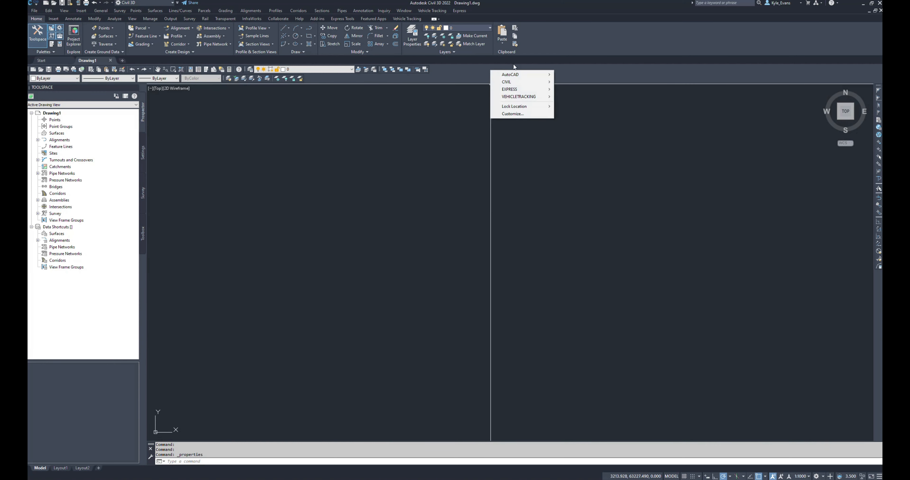
{"action": "mouse_move", "coordinate": [518, 74]}
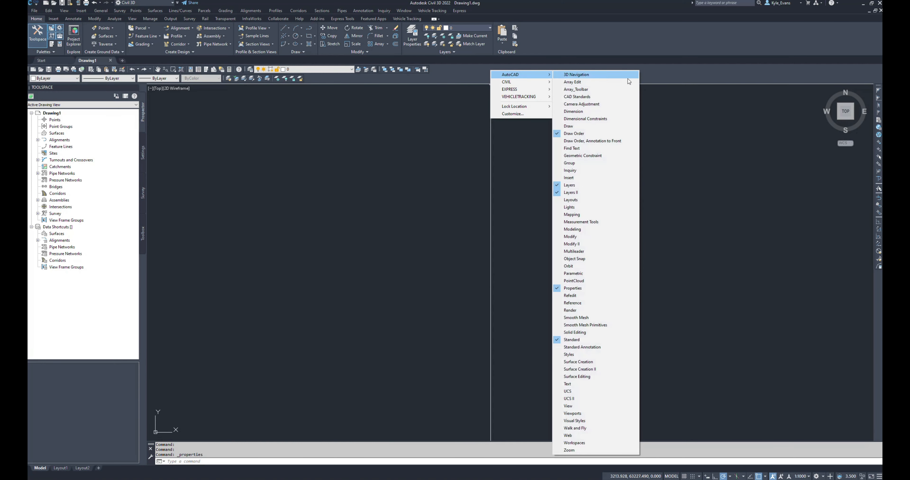
{"action": "left_click", "coordinate": [386, 252]}
{"action": "left_click", "coordinate": [498, 172]}
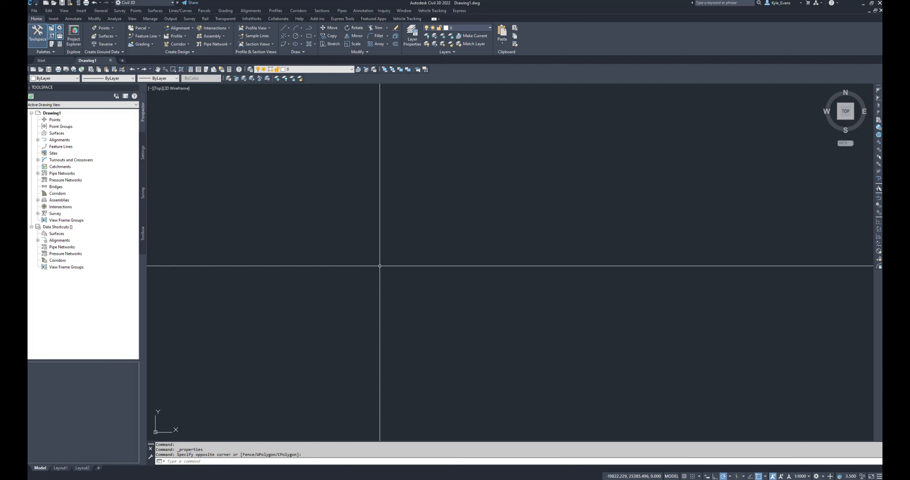
Run the -TOOLBAR command for the layers toolbar with the Show option (S).
{"action": "type", "text": "-TOOLBAR"}
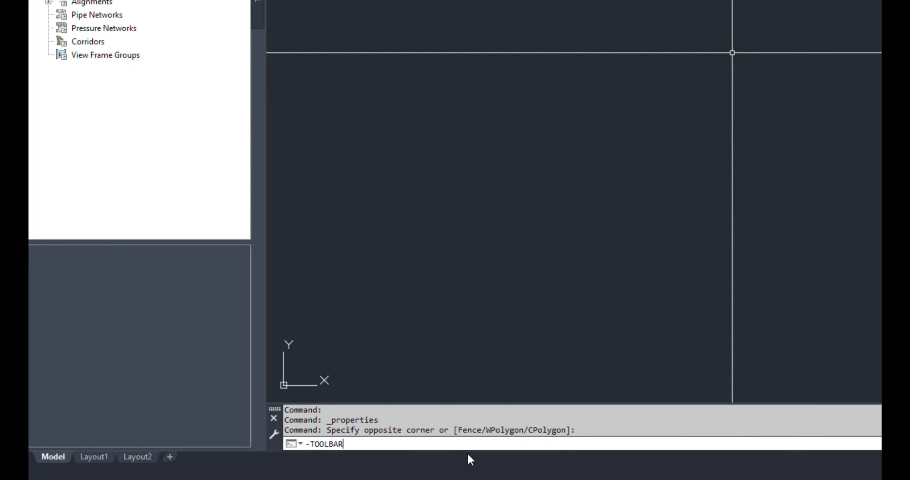
{"action": "key", "text": "Return"}
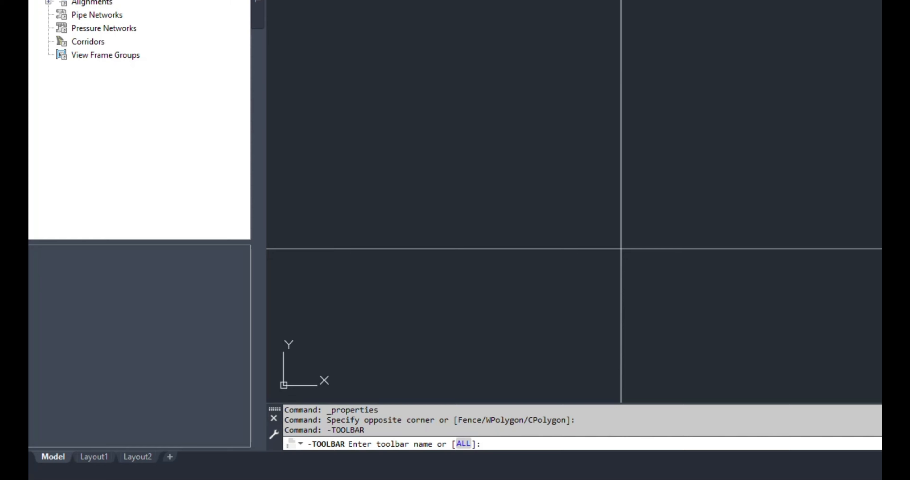
{"action": "type", "text": "layers"}
{"action": "key", "text": "Return"}
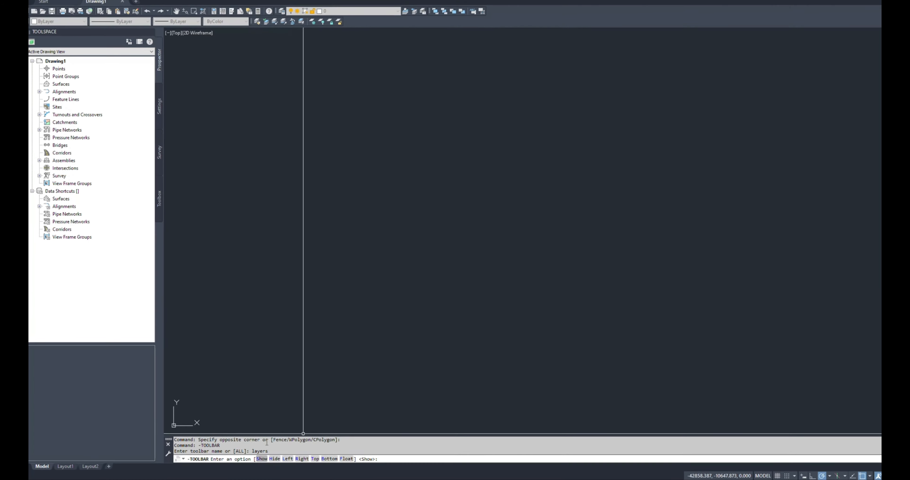
{"action": "type", "text": "S"}
{"action": "key", "text": "Return"}
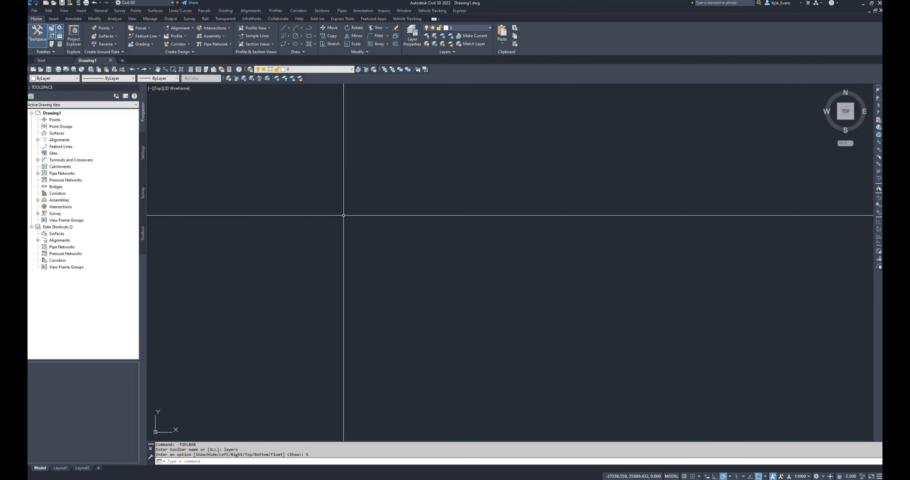
Float the Layers and Properties toolbars over the workspace one at a time, docking each back in its row.
{"action": "left_click_drag", "start_coordinate": [245, 69], "coordinate": [179, 176]}
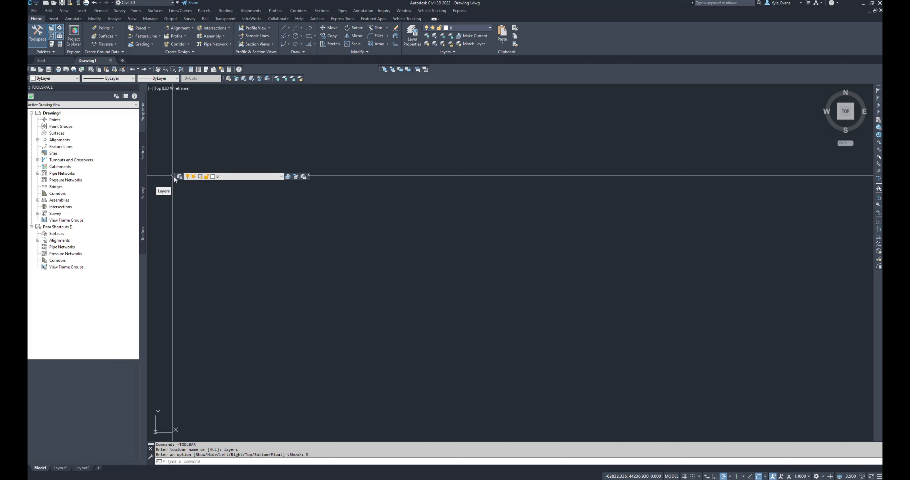
{"action": "left_click_drag", "start_coordinate": [174, 176], "coordinate": [253, 73]}
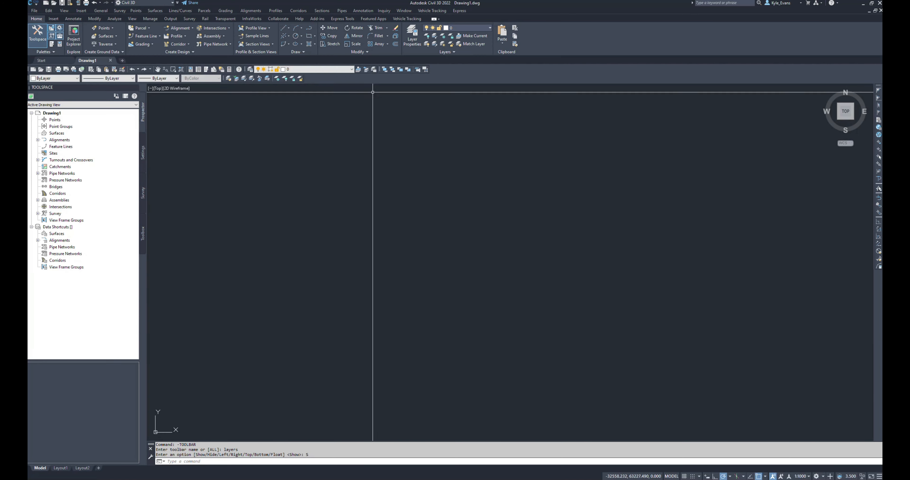
{"action": "left_click_drag", "start_coordinate": [30, 78], "coordinate": [133, 168]}
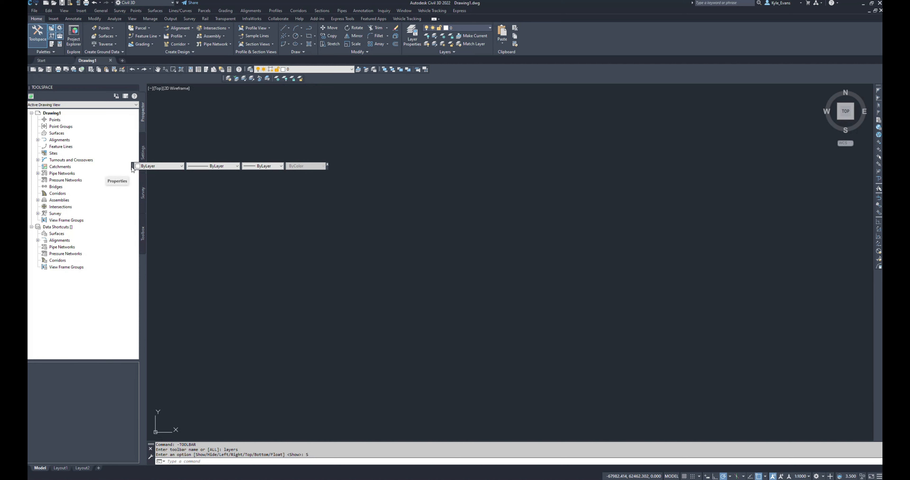
{"action": "left_click_drag", "start_coordinate": [132, 168], "coordinate": [226, 81]}
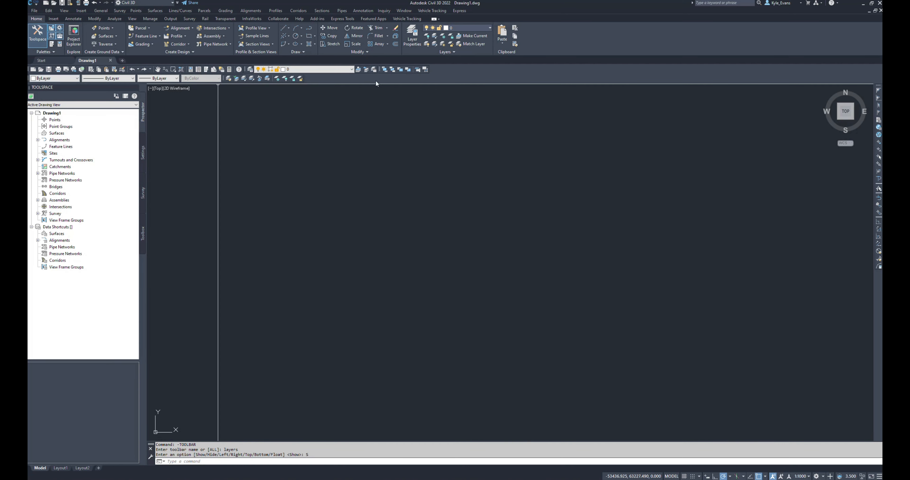
Examine the Lock Location options for toolbars and windows, including All, and close them without choosing any.
{"action": "right_click", "coordinate": [492, 69]}
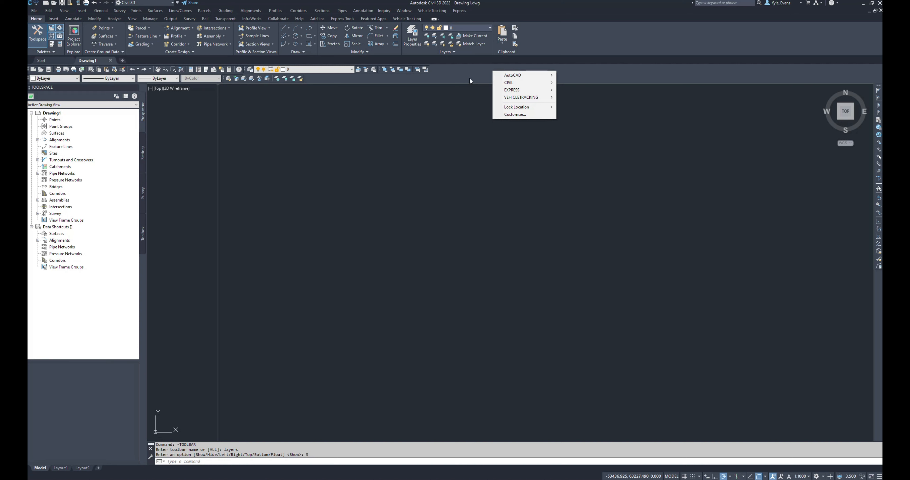
{"action": "mouse_move", "coordinate": [533, 77]}
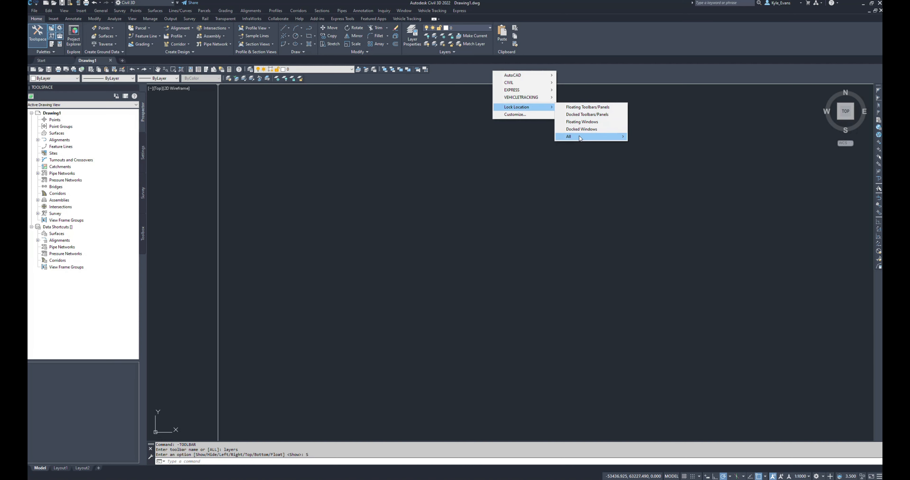
{"action": "mouse_move", "coordinate": [579, 136]}
{"action": "left_click", "coordinate": [325, 136]}
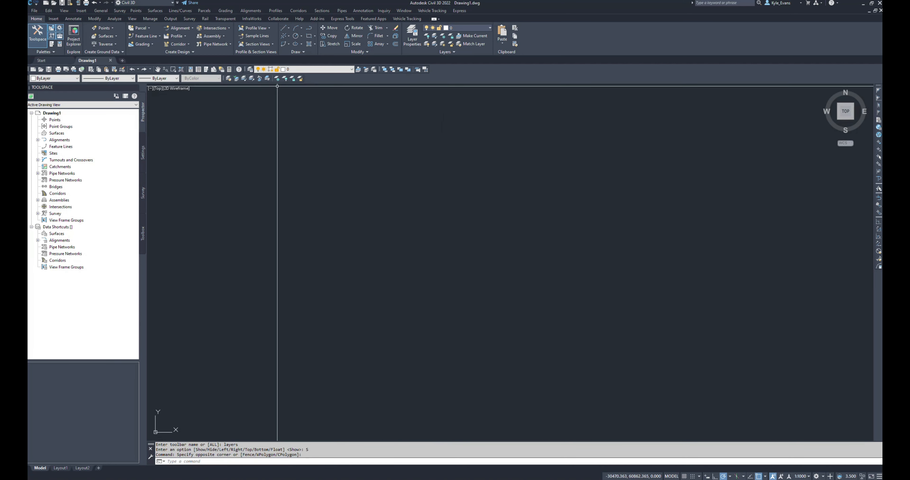
Float the layer tools toolbar over the drawing area and dock it back in its row beside the Properties toolbar.
{"action": "left_click_drag", "start_coordinate": [227, 81], "coordinate": [274, 131]}
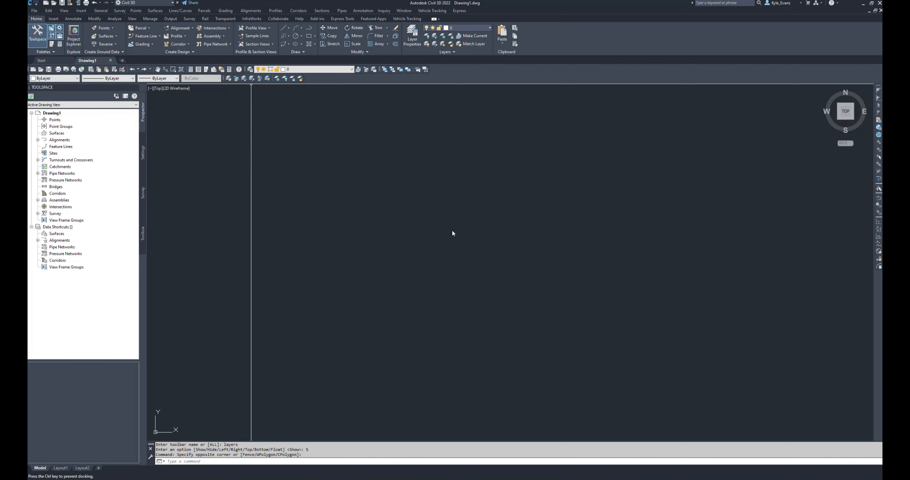
{"action": "left_click_drag", "start_coordinate": [454, 234], "coordinate": [454, 231]}
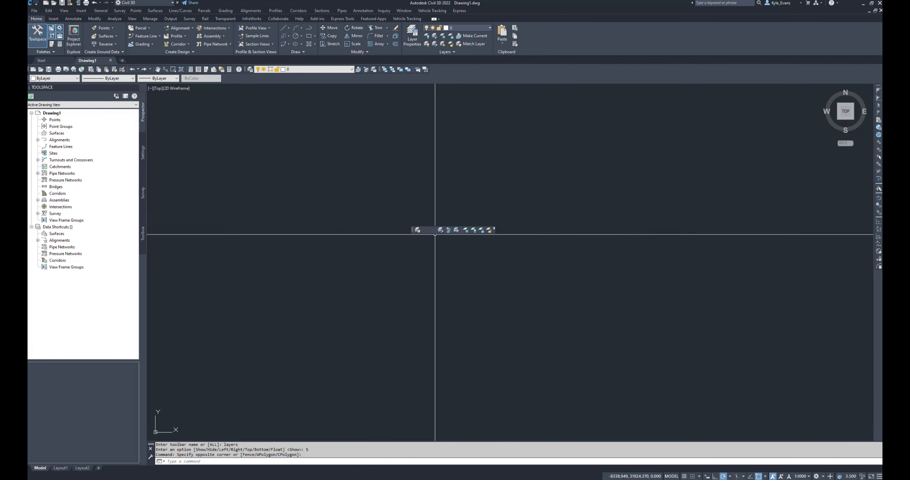
{"action": "left_click_drag", "start_coordinate": [414, 231], "coordinate": [254, 85]}
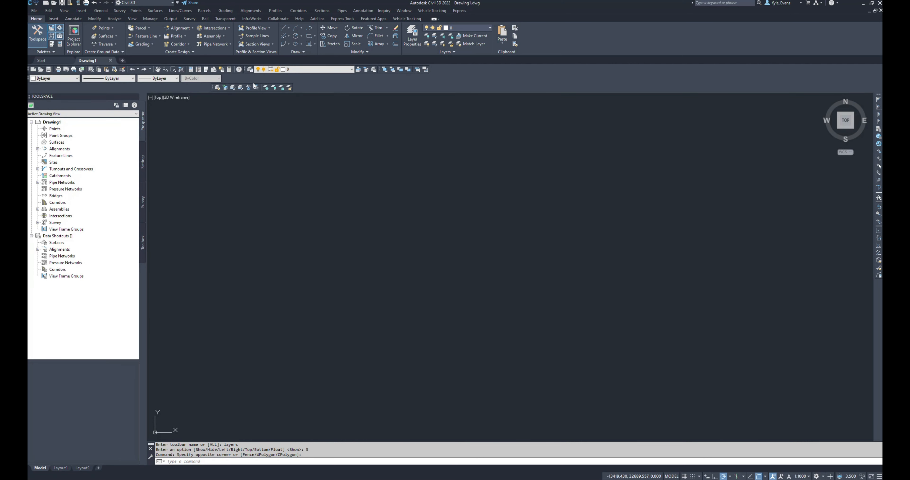
{"action": "left_click_drag", "start_coordinate": [213, 88], "coordinate": [224, 79]}
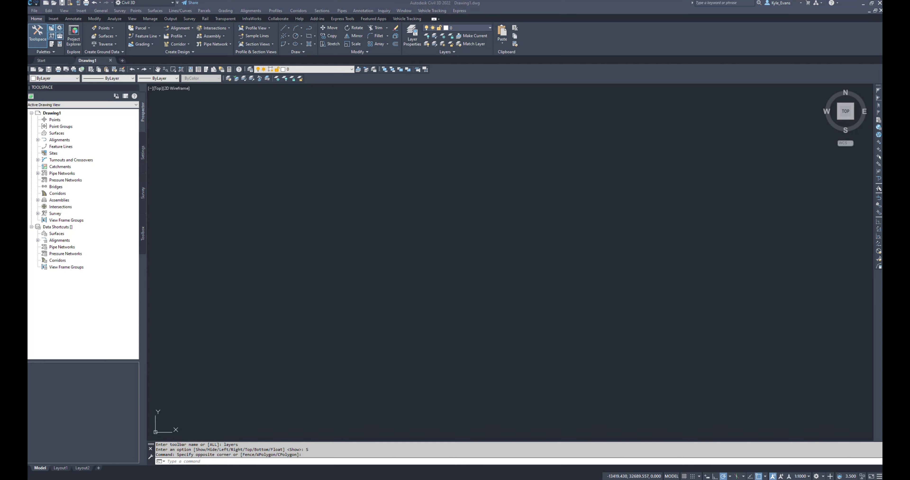
Float the command line over the drawing area, shorten its width, and place it along the drawing area's lower edge.
{"action": "left_click_drag", "start_coordinate": [150, 444], "coordinate": [308, 422]}
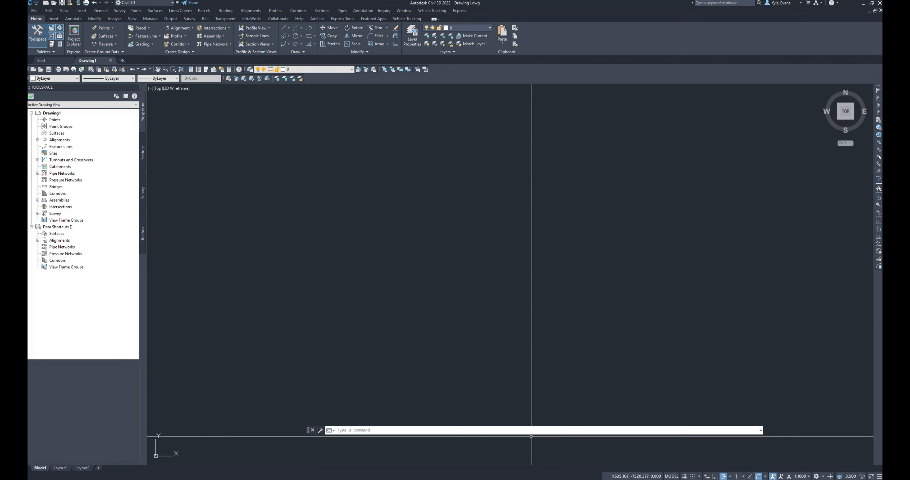
{"action": "left_click_drag", "start_coordinate": [764, 430], "coordinate": [495, 427]}
{"action": "left_click_drag", "start_coordinate": [308, 426], "coordinate": [402, 459]}
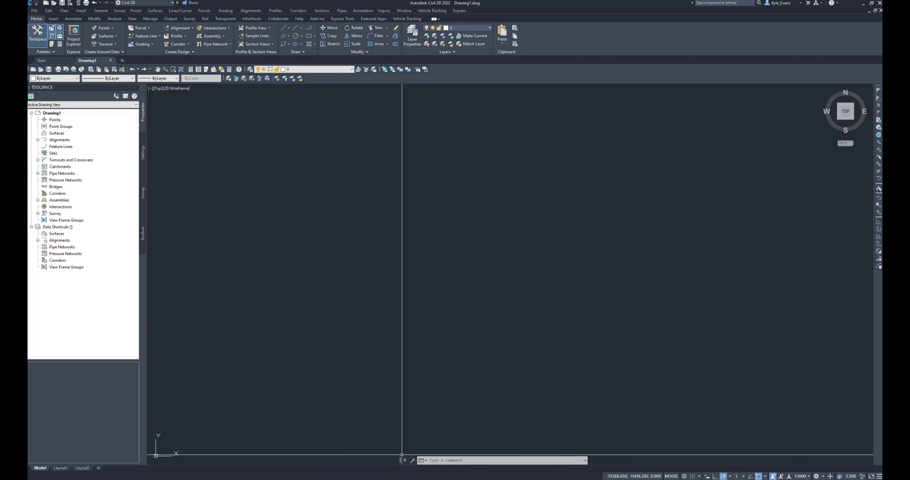
Dock the command line back below the drawing area and make it taller to show four lines of command history.
{"action": "left_click_drag", "start_coordinate": [400, 460], "coordinate": [330, 281]}
{"action": "left_click_drag", "start_coordinate": [28, 447], "coordinate": [27, 337]}
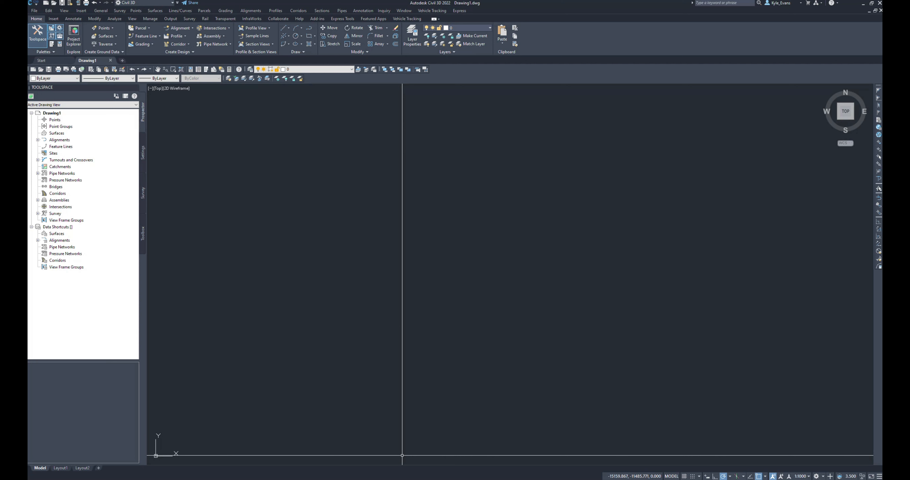
{"action": "left_click_drag", "start_coordinate": [27, 396], "coordinate": [259, 462]}
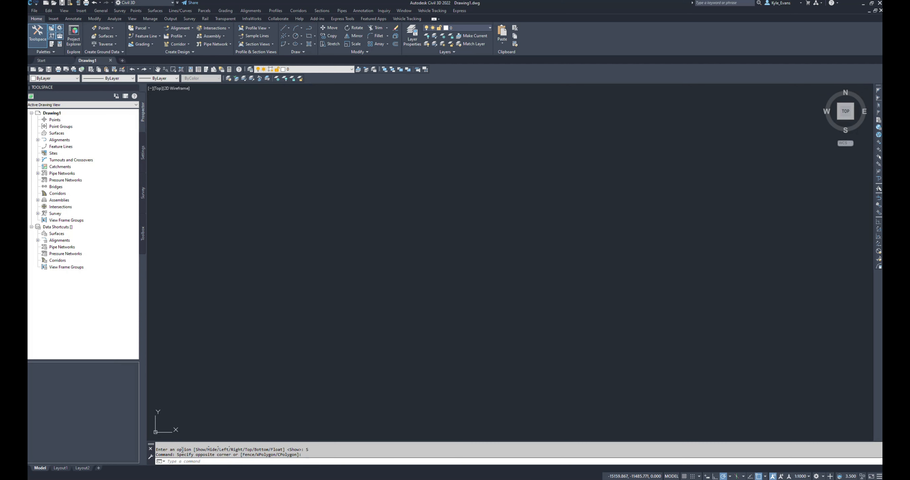
{"action": "left_click_drag", "start_coordinate": [194, 442], "coordinate": [196, 434]}
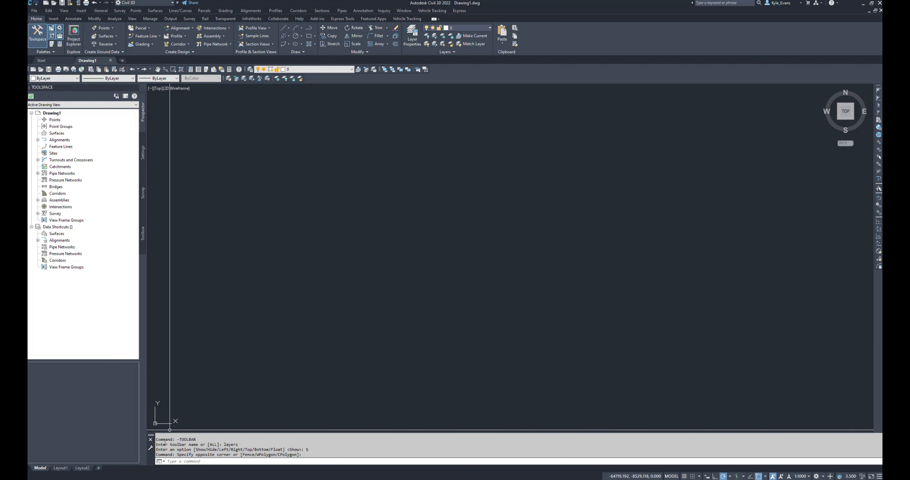
Check the command line's customization choices, including Input Settings, Input Search Options and Options, and close them without choosing any.
{"action": "left_click", "coordinate": [151, 449]}
{"action": "left_click", "coordinate": [193, 389]}
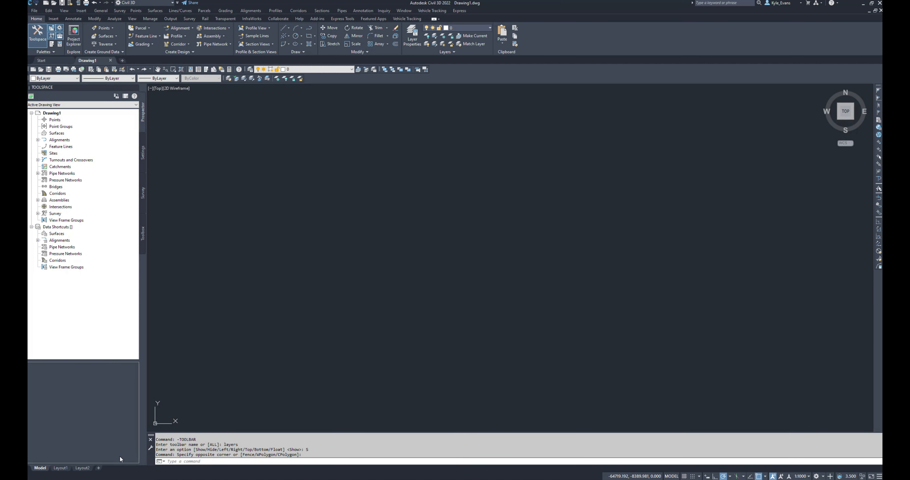
{"action": "left_click", "coordinate": [148, 448]}
{"action": "mouse_move", "coordinate": [146, 455]}
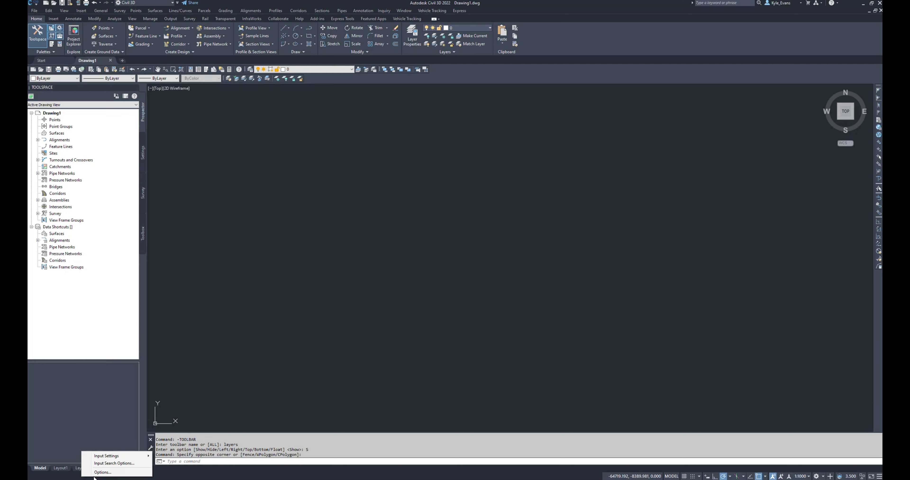
{"action": "left_click", "coordinate": [129, 448]}
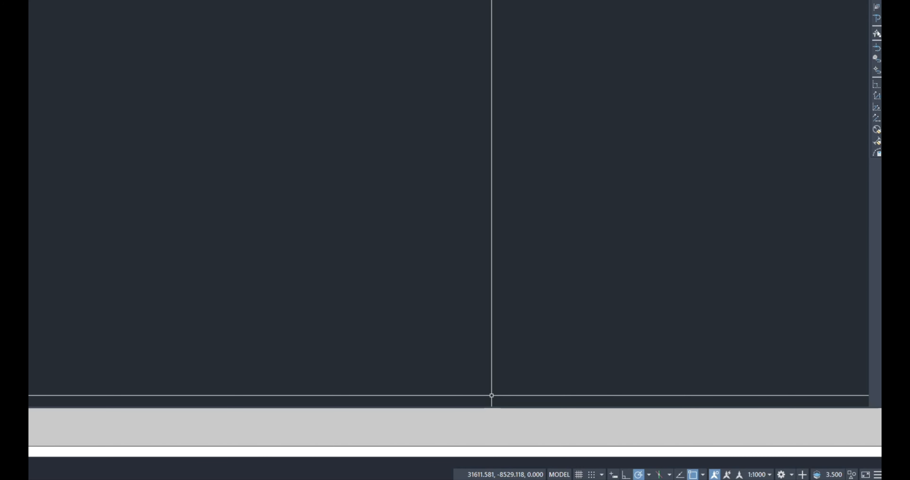
Show the status bar's customization list and toggle Coordinates and Model Space off and back on.
{"action": "left_click", "coordinate": [878, 475]}
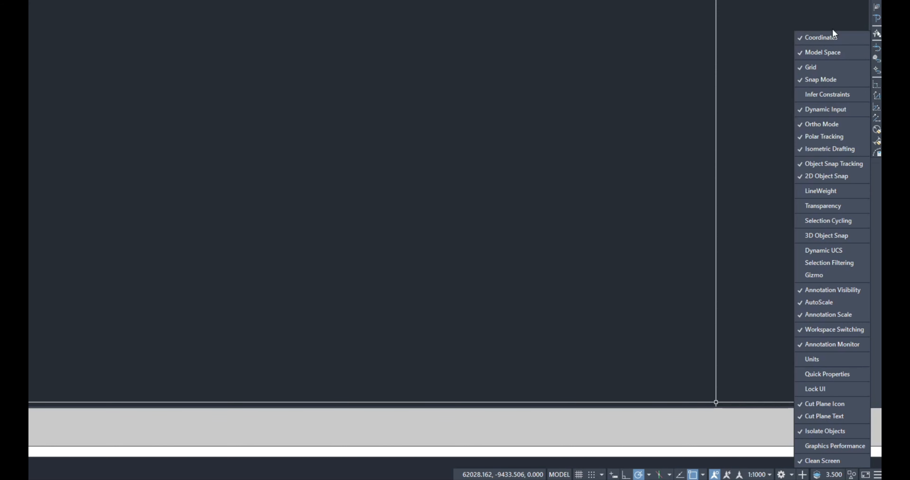
{"action": "left_click", "coordinate": [820, 36]}
{"action": "left_click", "coordinate": [817, 32]}
{"action": "left_click", "coordinate": [824, 34]}
{"action": "left_click", "coordinate": [833, 38]}
{"action": "left_click", "coordinate": [842, 35]}
{"action": "left_click", "coordinate": [840, 37]}
{"action": "left_click", "coordinate": [830, 51]}
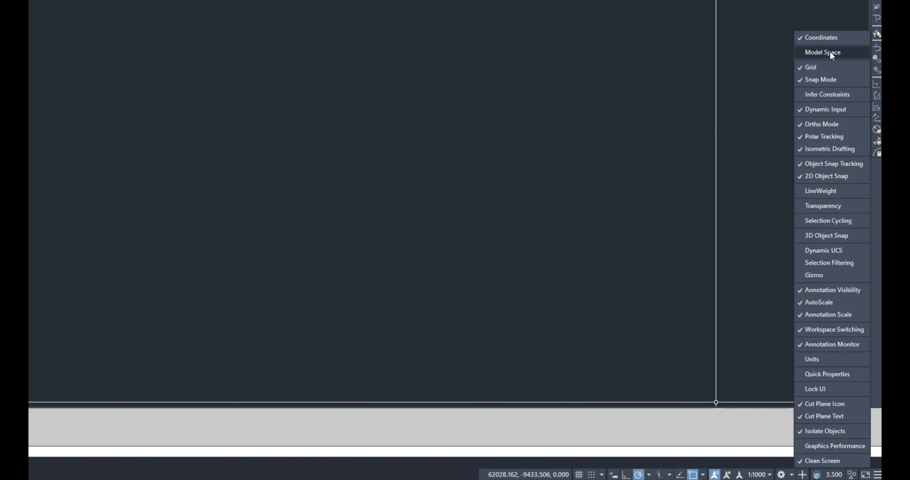
{"action": "left_click", "coordinate": [831, 51]}
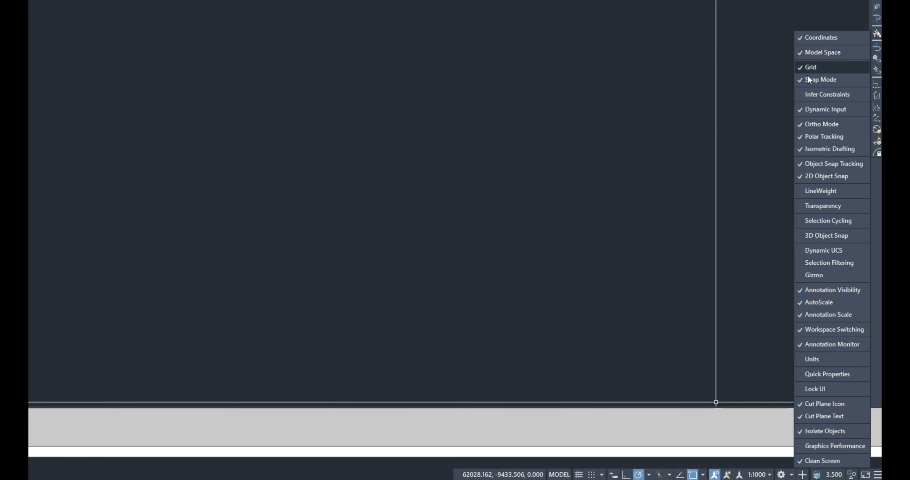
Remove Grid, Snap Mode and Isometric Drafting from the status bar.
{"action": "left_click", "coordinate": [827, 70]}
{"action": "left_click", "coordinate": [828, 78]}
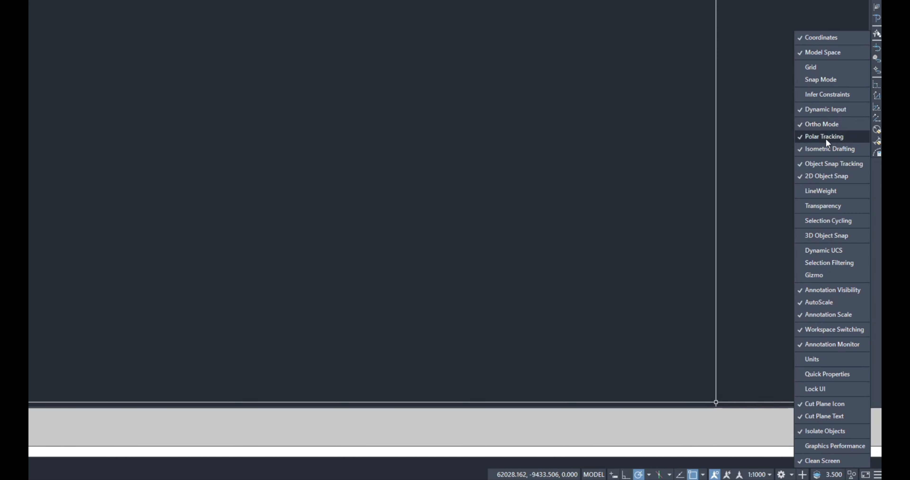
{"action": "left_click", "coordinate": [843, 153]}
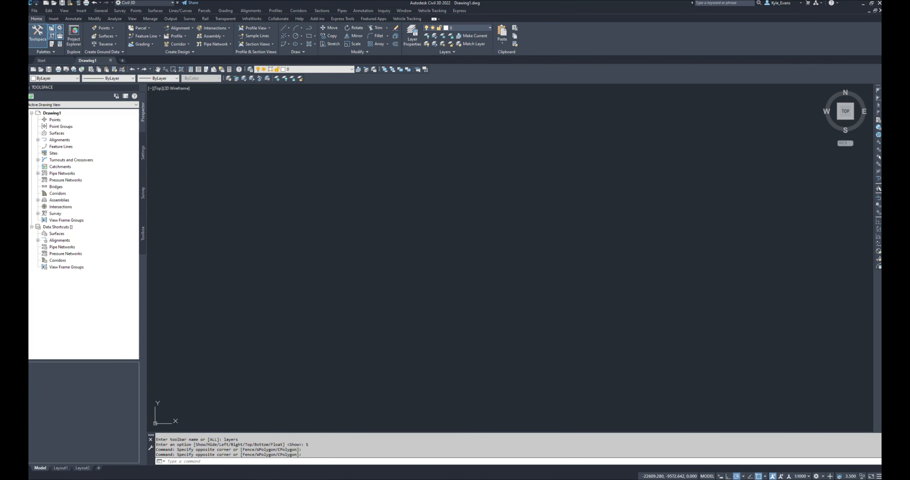
{"action": "left_click", "coordinate": [196, 349]}
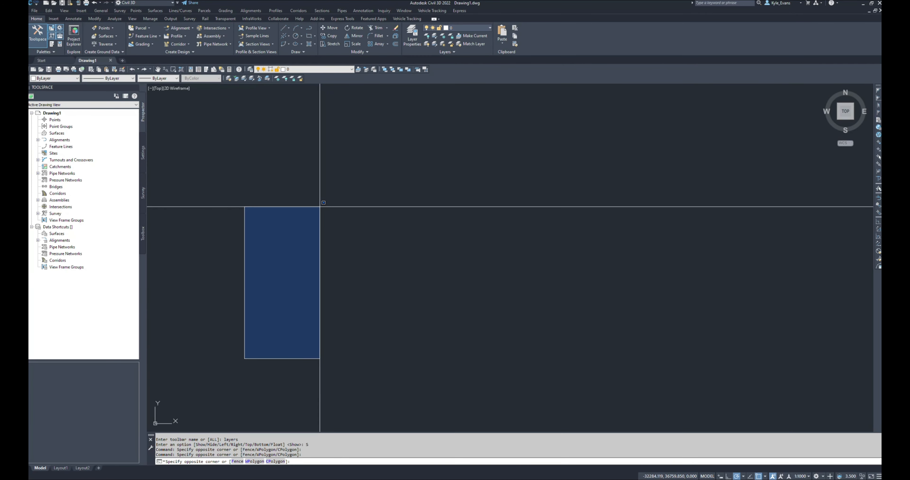
{"action": "left_click", "coordinate": [383, 203]}
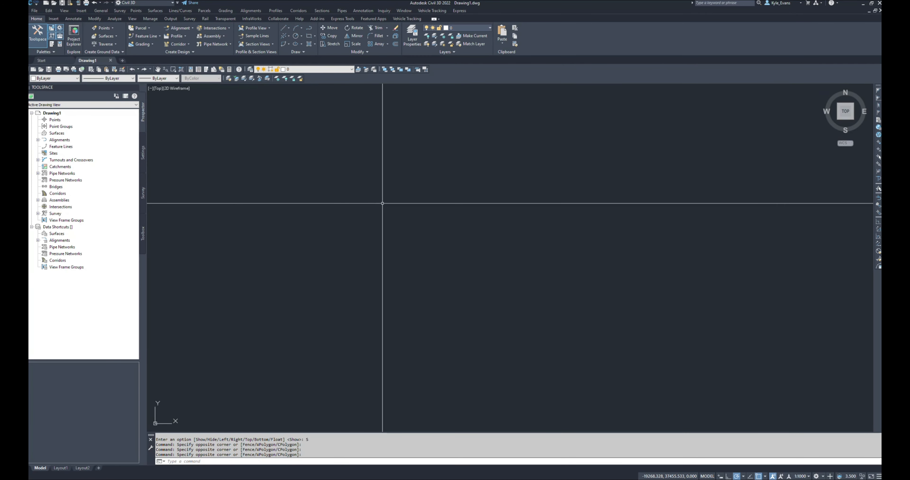
Open the program Options with the OP command, show the Files settings, and enlarge the dialog to list more file locations.
{"action": "type", "text": "OP"}
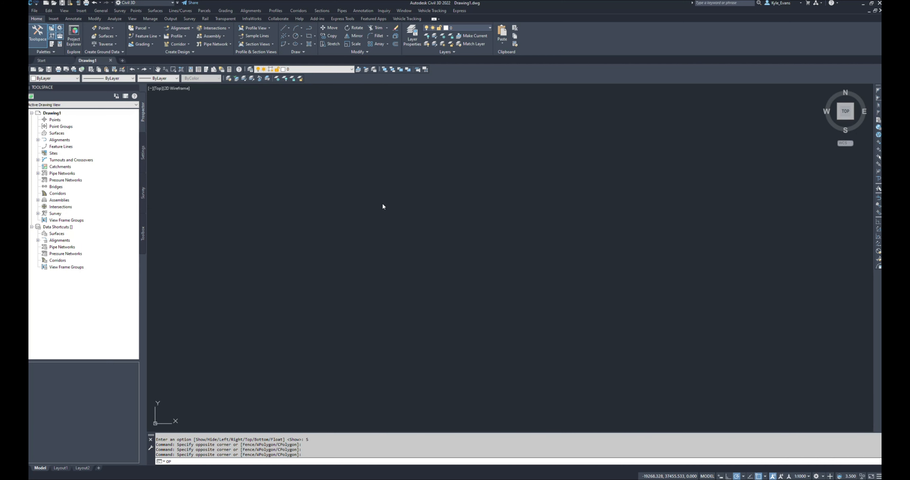
{"action": "key", "text": "Return"}
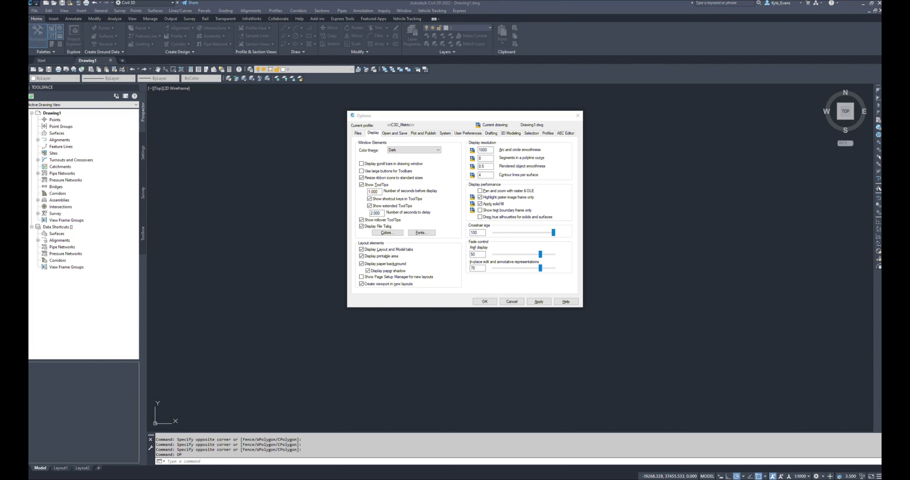
{"action": "left_click", "coordinate": [358, 134]}
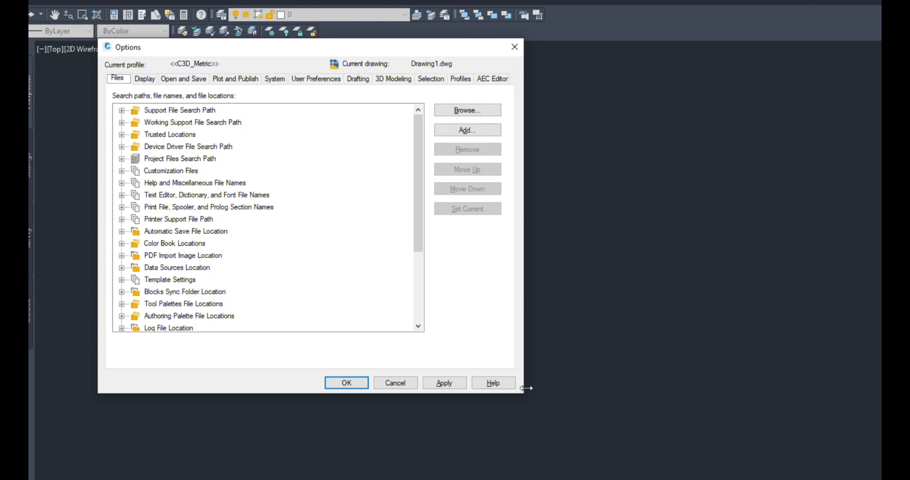
{"action": "left_click_drag", "start_coordinate": [523, 394], "coordinate": [623, 479]}
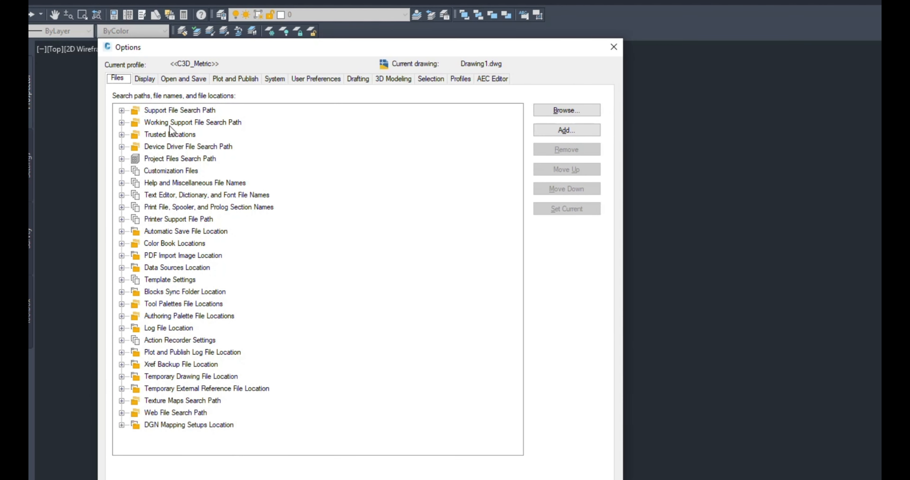
Expand Printer Support File Path and Plot Style Table Search Path, and select the plot styles folder path.
{"action": "left_click", "coordinate": [122, 219]}
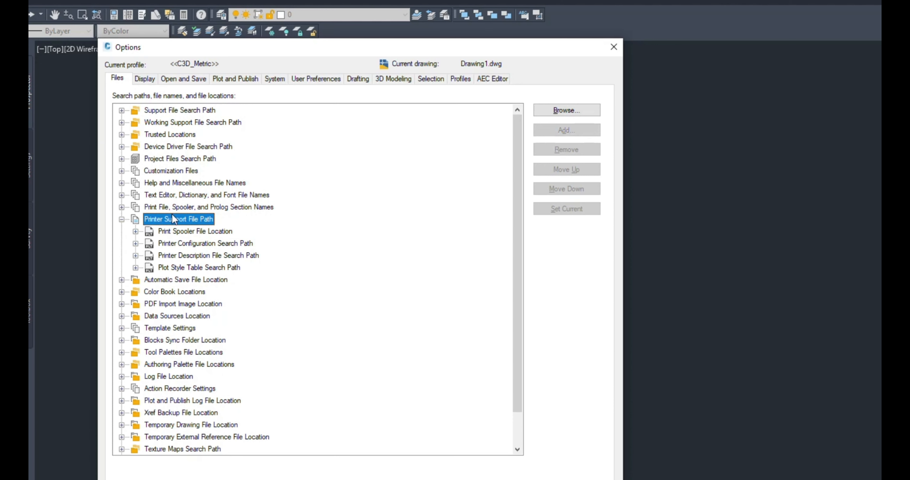
{"action": "double_click", "coordinate": [148, 268]}
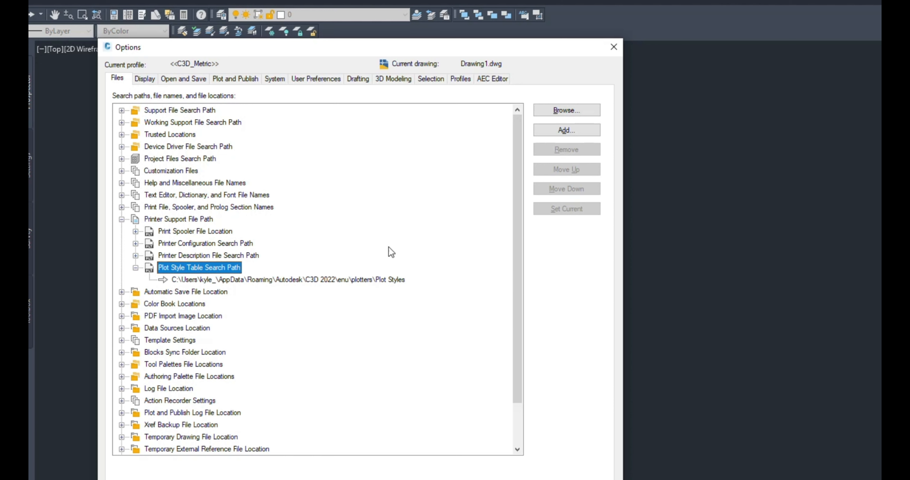
{"action": "left_click", "coordinate": [301, 279]}
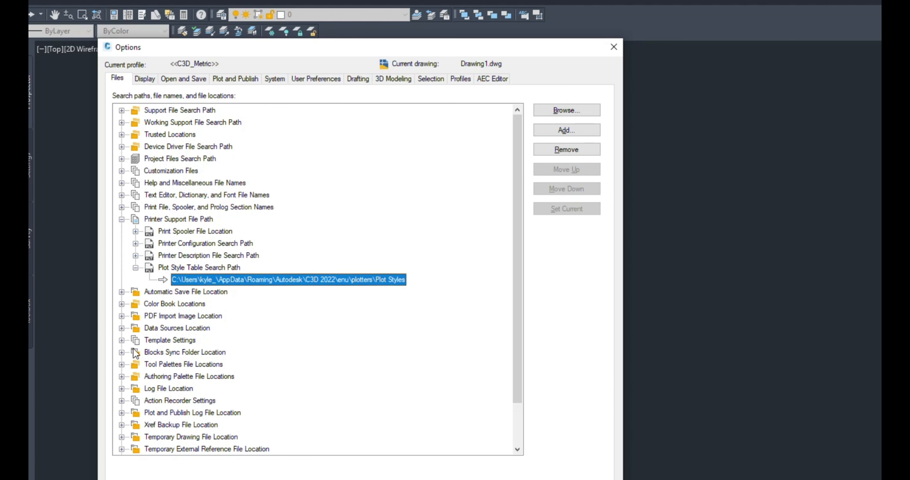
Expand Template Settings and inspect the paths for Drawing Template File Location and Default Template File Name for QNEW.
{"action": "left_click", "coordinate": [122, 340]}
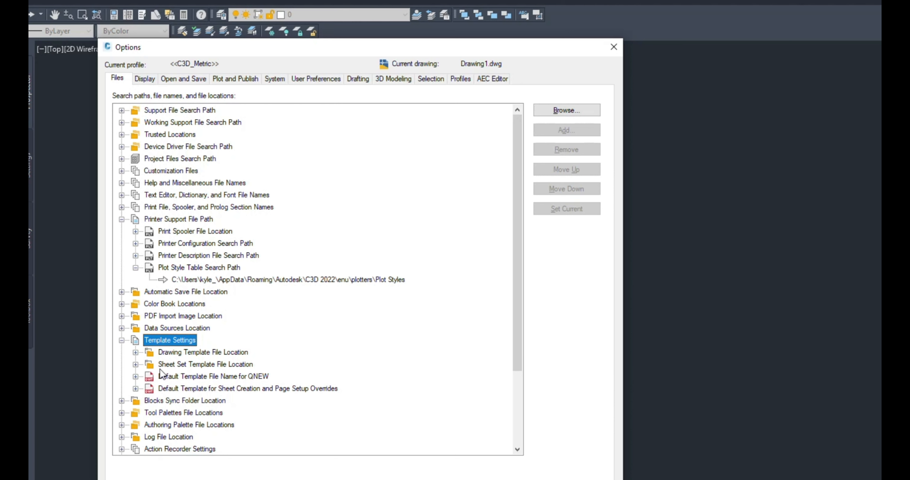
{"action": "left_click", "coordinate": [136, 352]}
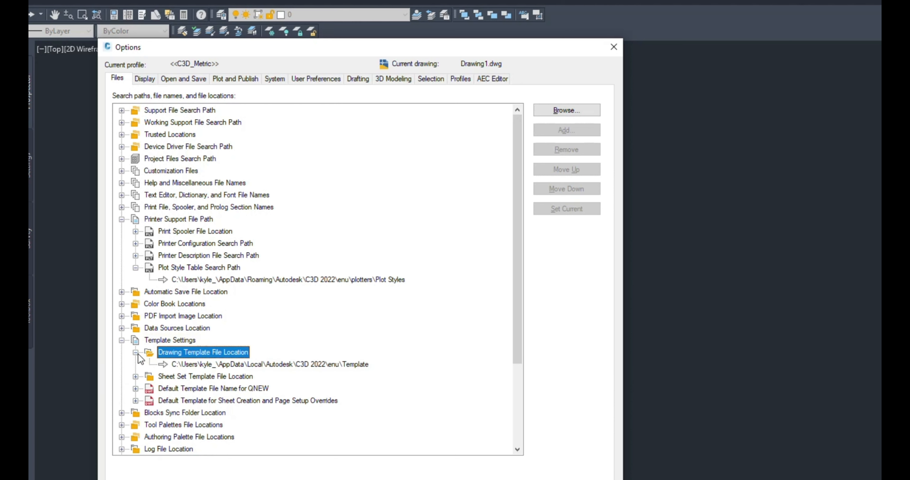
{"action": "left_click", "coordinate": [237, 367]}
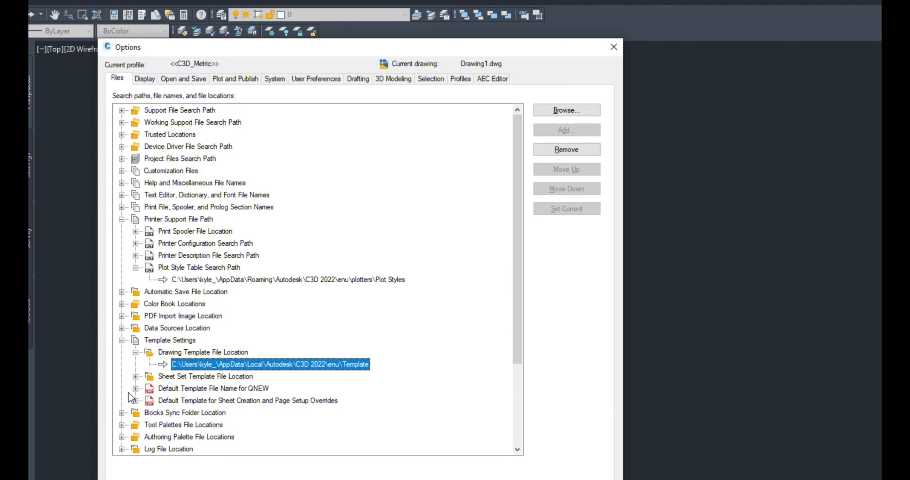
{"action": "left_click", "coordinate": [136, 389]}
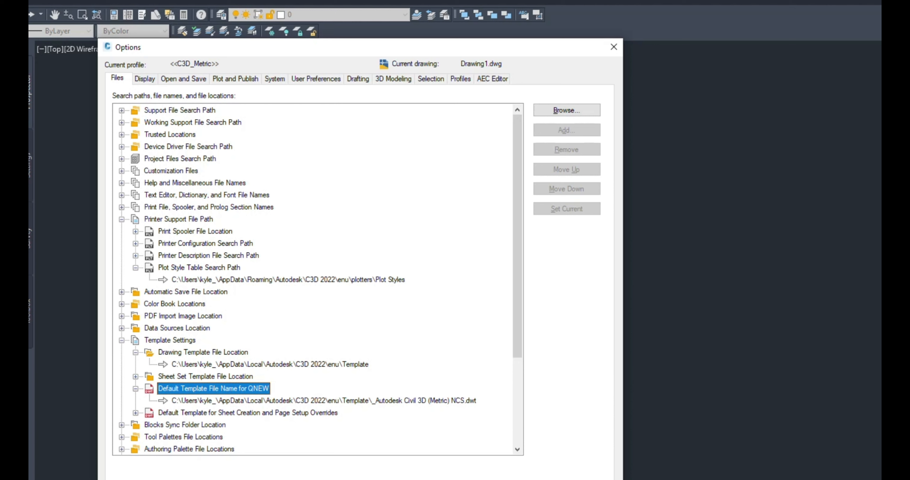
{"action": "left_click", "coordinate": [273, 403]}
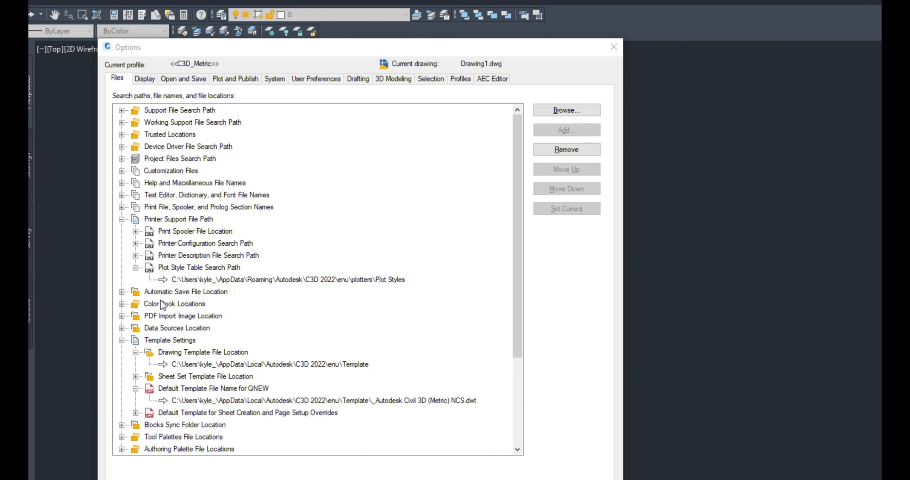
Expand Automatic Save File Location to inspect its path, and look through the remaining file locations in the list.
{"action": "left_click", "coordinate": [159, 293]}
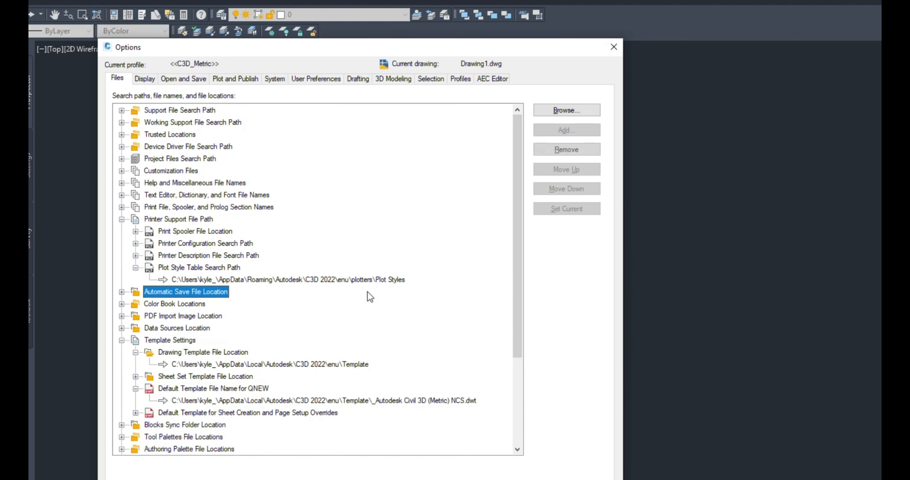
{"action": "left_click", "coordinate": [121, 292]}
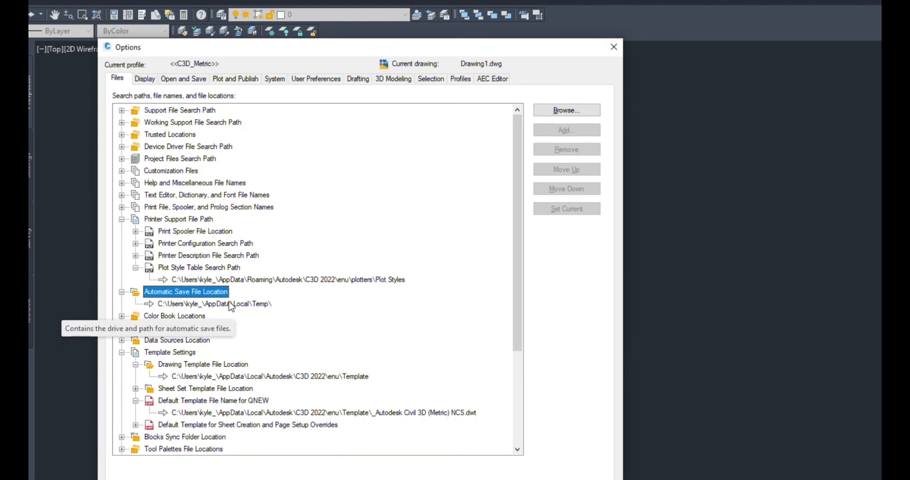
{"action": "scroll", "coordinate": [229, 302], "scroll_direction": "down", "scroll_amount": 2}
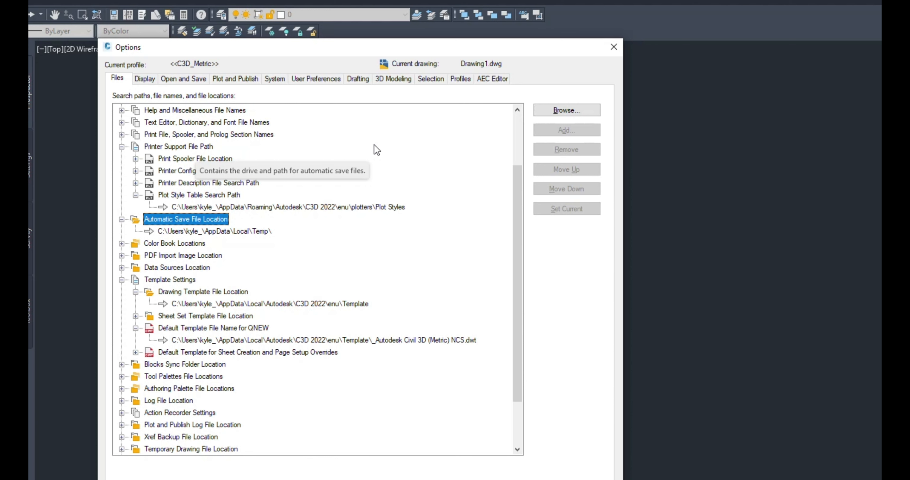
{"action": "scroll", "coordinate": [198, 313], "scroll_direction": "down", "scroll_amount": 2}
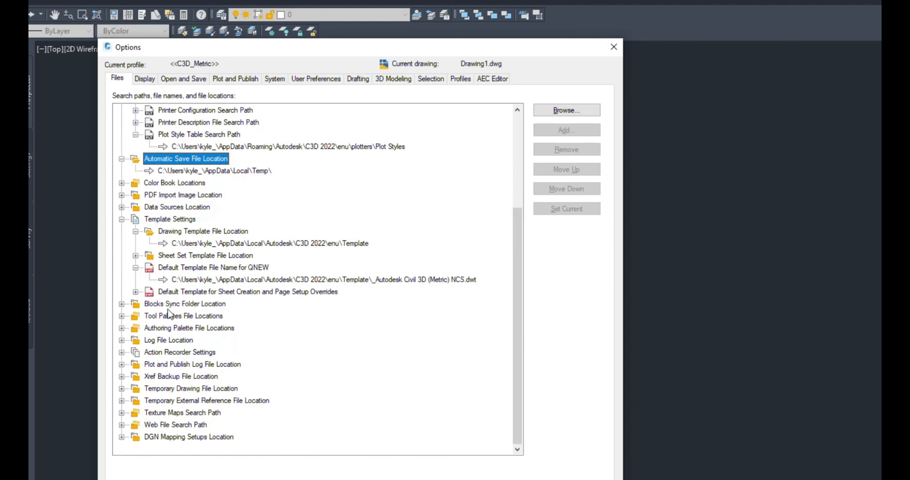
Expand Tool Palettes File Locations and Support File Search Path to inspect their folder paths.
{"action": "double_click", "coordinate": [135, 317]}
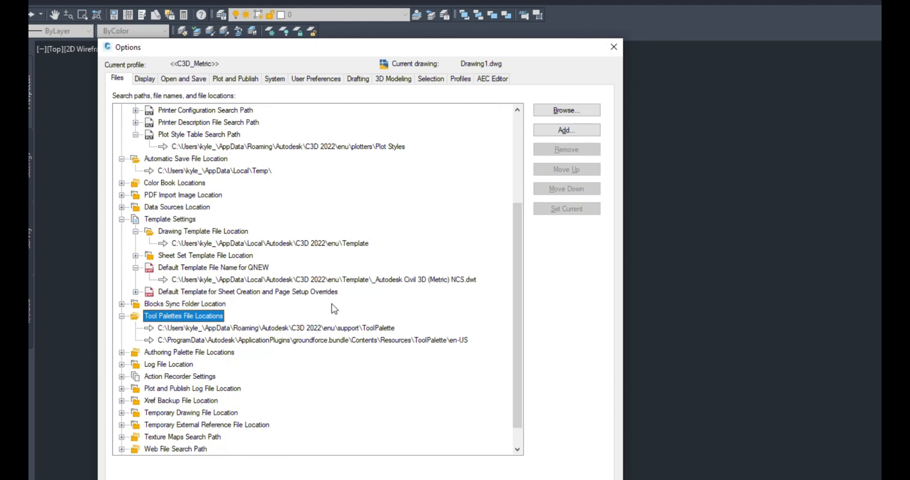
{"action": "scroll", "coordinate": [197, 274], "scroll_direction": "up", "scroll_amount": 4}
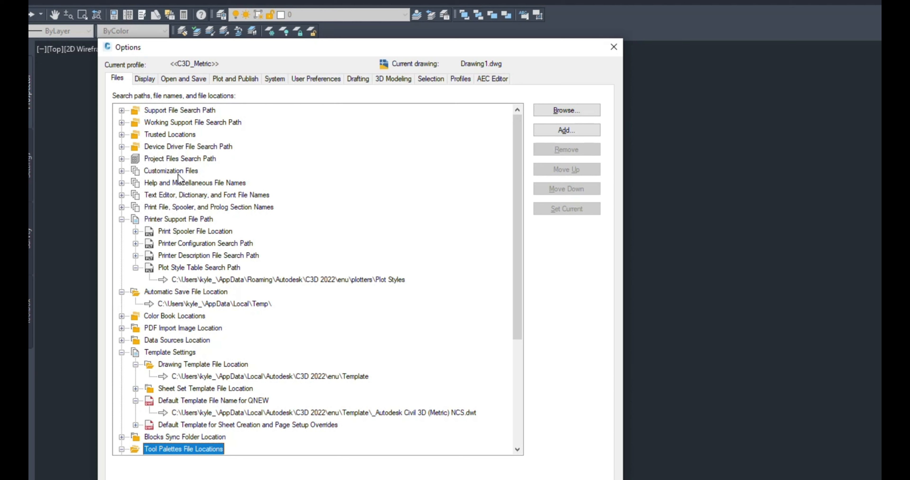
{"action": "left_click", "coordinate": [121, 111]}
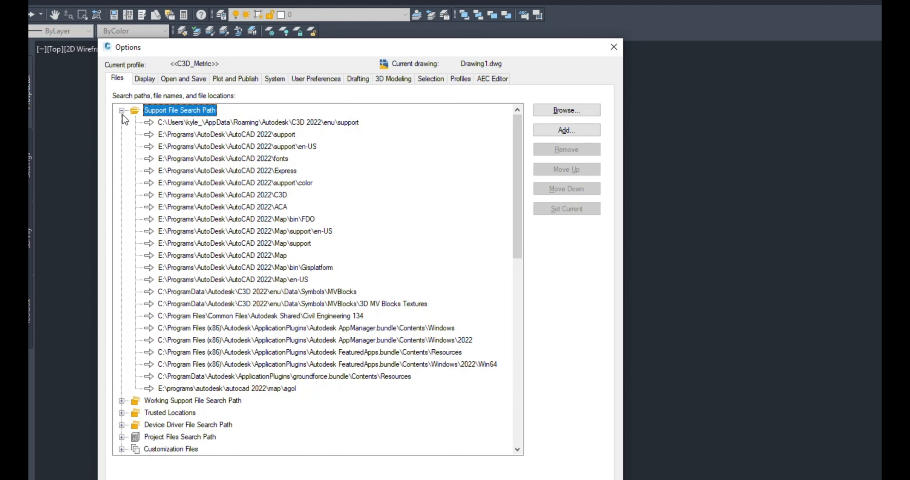
Collapse all the expanded file location entries, and expand Trusted Locations to inspect its folders.
{"action": "left_click", "coordinate": [122, 110]}
{"action": "left_click", "coordinate": [122, 219]}
{"action": "left_click", "coordinate": [121, 232]}
{"action": "left_click", "coordinate": [122, 280]}
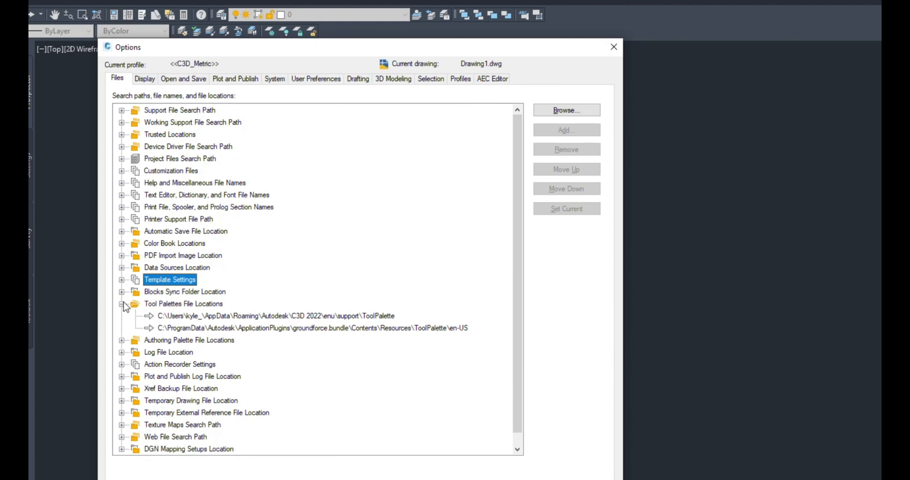
{"action": "left_click", "coordinate": [122, 304]}
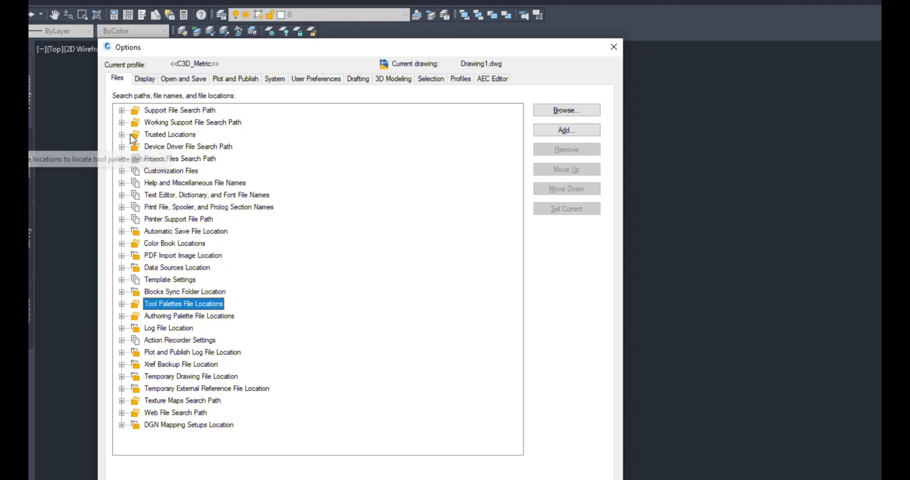
{"action": "left_click", "coordinate": [121, 135]}
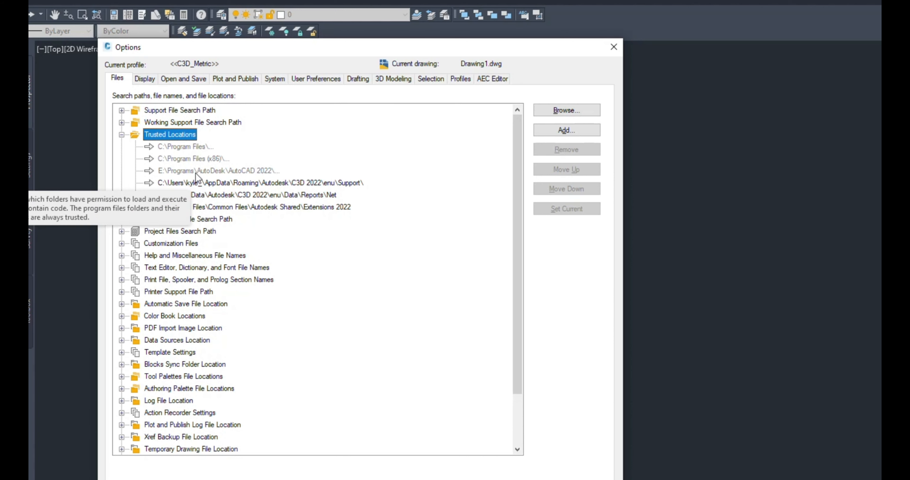
Show the Display settings in Options, look through the color theme choices, and leave the theme on Dark.
{"action": "left_click_drag", "start_coordinate": [172, 49], "coordinate": [166, 24]}
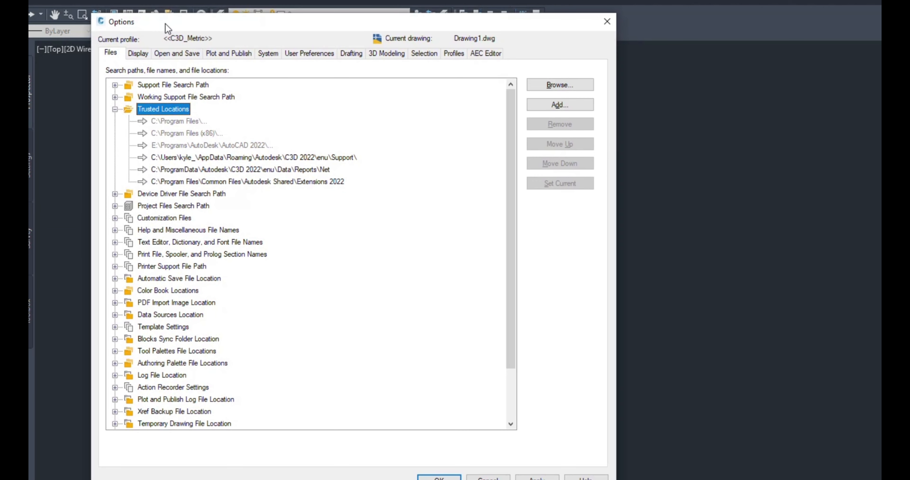
{"action": "left_click", "coordinate": [137, 55]}
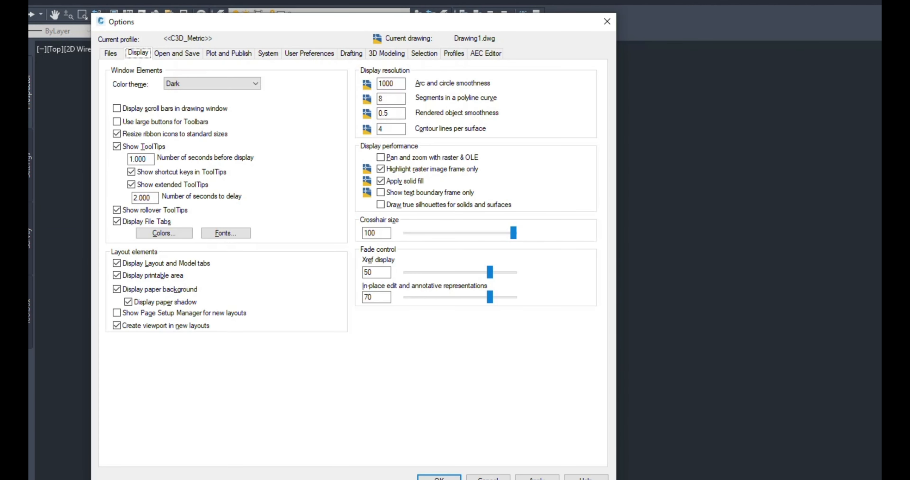
{"action": "left_click", "coordinate": [207, 85]}
{"action": "left_click", "coordinate": [187, 102]}
{"action": "left_click", "coordinate": [198, 83]}
{"action": "left_click", "coordinate": [187, 93]}
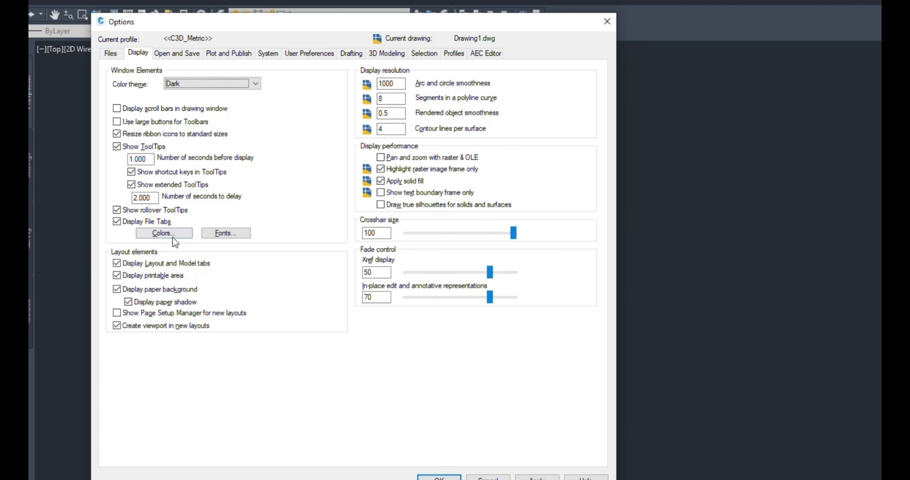
Open the Drawing Window Colors settings and set the 2D model space uniform background to Black.
{"action": "left_click", "coordinate": [137, 53]}
{"action": "left_click", "coordinate": [163, 231]}
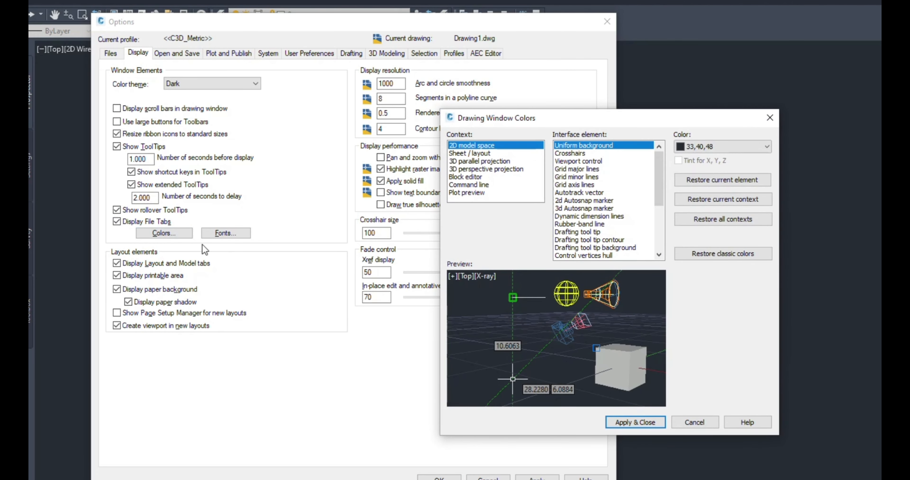
{"action": "mouse_move", "coordinate": [523, 118]}
{"action": "left_mouse_down"}
{"action": "mouse_move", "coordinate": [260, 108]}
{"action": "mouse_move", "coordinate": [309, 51]}
{"action": "left_mouse_up"}
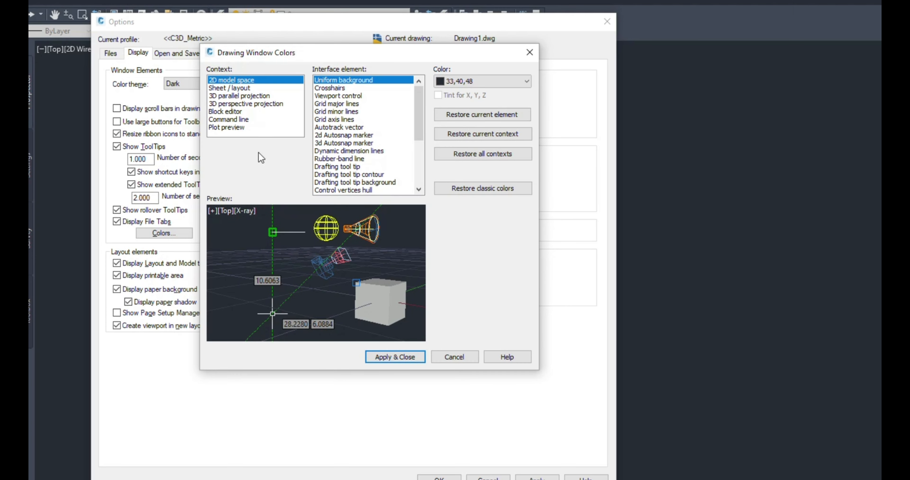
{"action": "left_click", "coordinate": [462, 82]}
{"action": "left_click", "coordinate": [459, 165]}
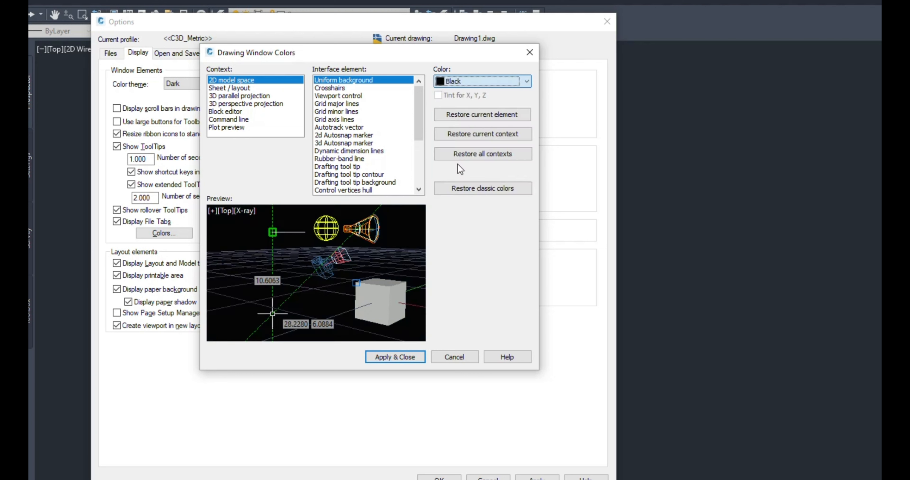
Inspect the crosshairs color for 2D model space, and the crosshairs and uniform background colors for Sheet / layout.
{"action": "left_click", "coordinate": [345, 87]}
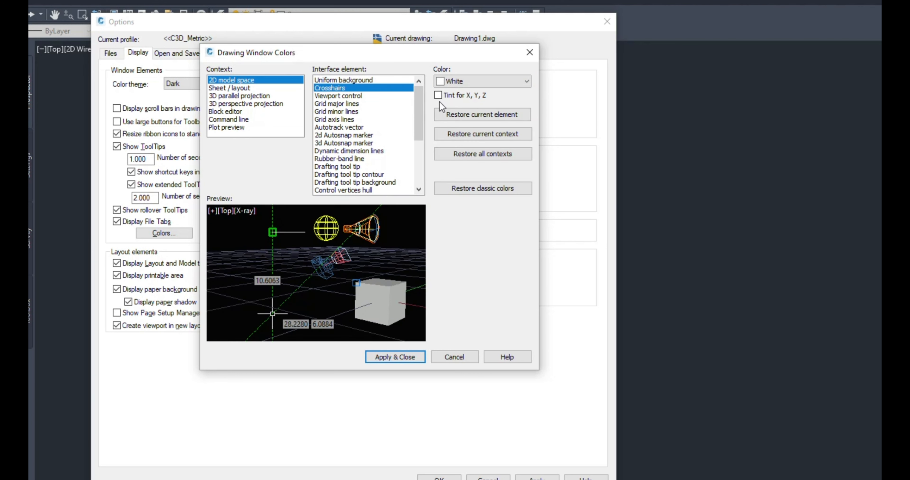
{"action": "mouse_move", "coordinate": [421, 129]}
{"action": "left_mouse_down"}
{"action": "mouse_move", "coordinate": [426, 186]}
{"action": "mouse_move", "coordinate": [413, 116]}
{"action": "left_mouse_up"}
{"action": "left_click", "coordinate": [232, 89]}
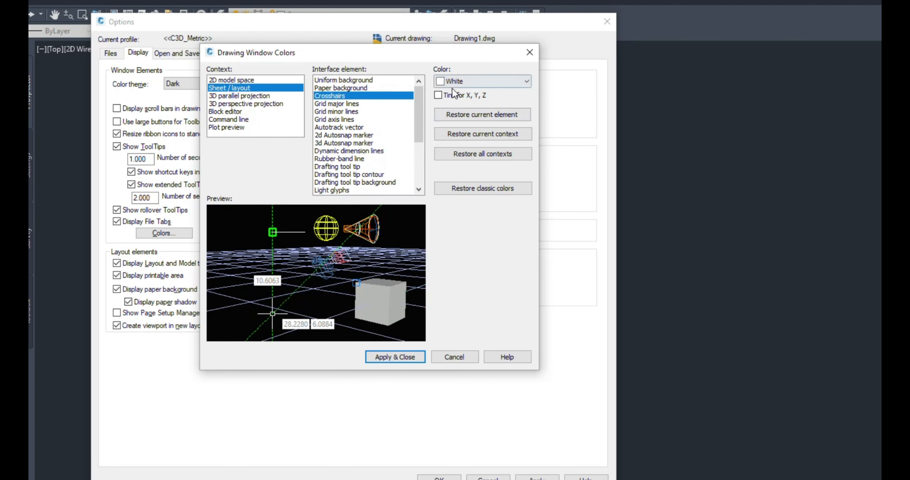
{"action": "left_click", "coordinate": [365, 81]}
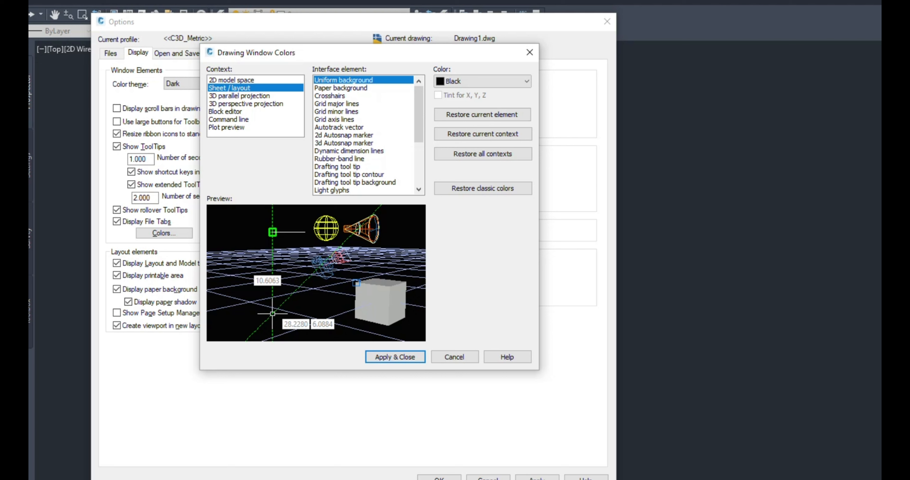
Set the uniform background of the 3D parallel projection context to Black.
{"action": "left_click", "coordinate": [243, 96]}
{"action": "left_click", "coordinate": [459, 82]}
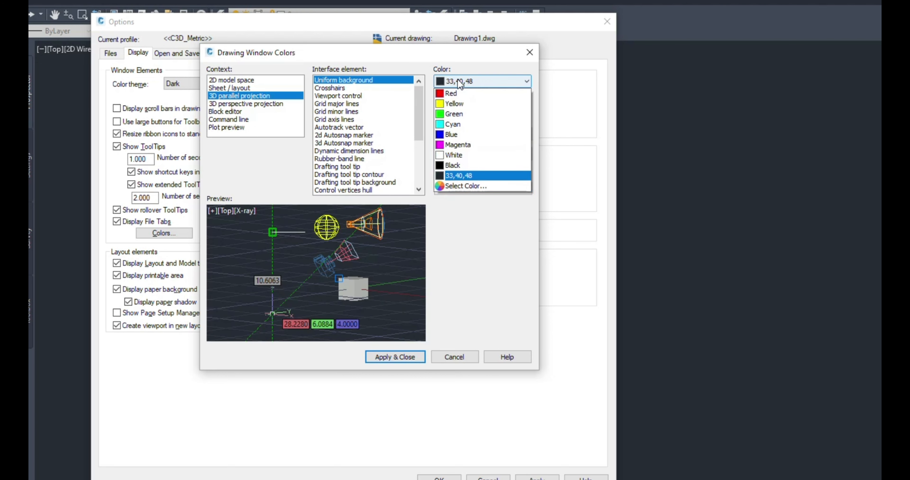
{"action": "left_click", "coordinate": [456, 166]}
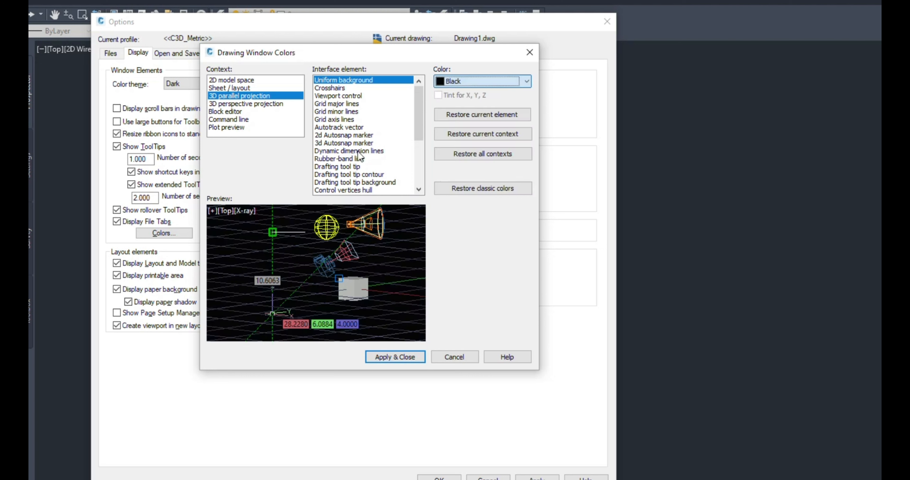
For 3D perspective projection, set the top of sky background and background sky horizon to Black.
{"action": "left_click", "coordinate": [250, 104]}
{"action": "left_click", "coordinate": [457, 80]}
{"action": "left_click", "coordinate": [476, 164]}
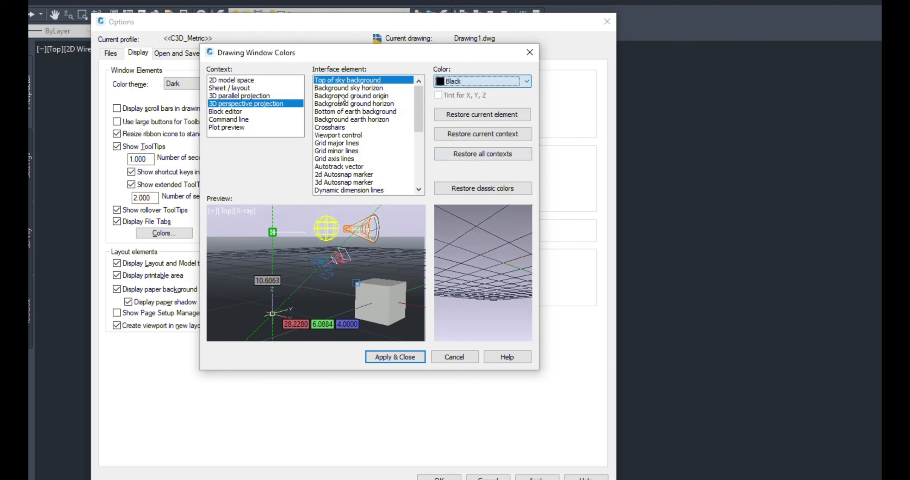
{"action": "left_click", "coordinate": [350, 88]}
{"action": "left_click", "coordinate": [514, 81]}
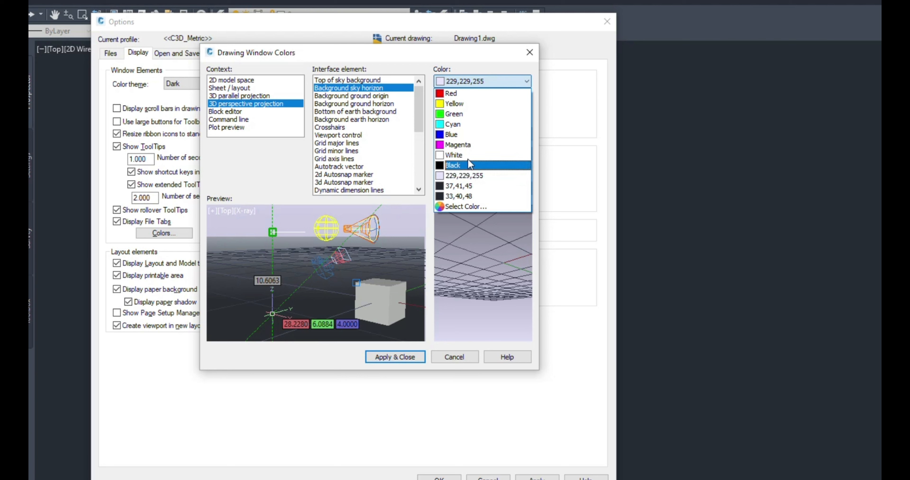
{"action": "left_click", "coordinate": [474, 164]}
Set the background ground origin and background ground horizon of 3D perspective projection to Black.
{"action": "left_click", "coordinate": [368, 95]}
{"action": "left_click", "coordinate": [495, 81]}
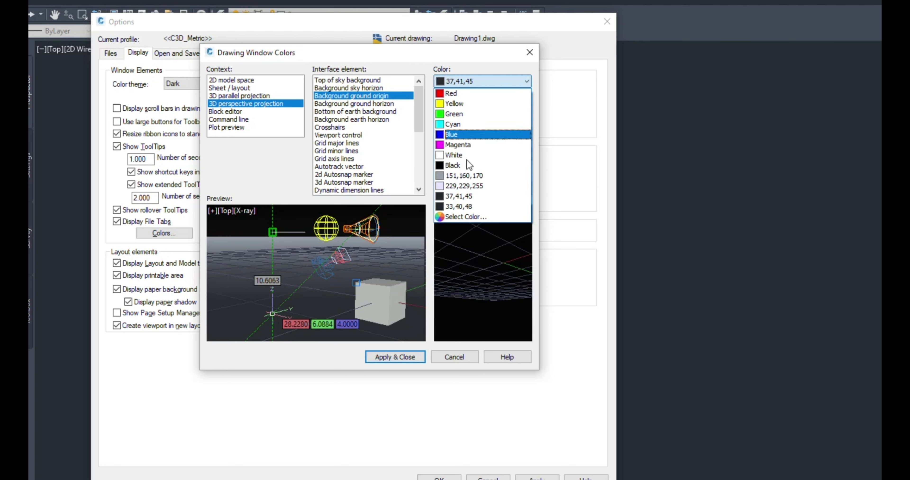
{"action": "left_click", "coordinate": [465, 169]}
{"action": "left_click", "coordinate": [369, 103]}
{"action": "left_click", "coordinate": [477, 83]}
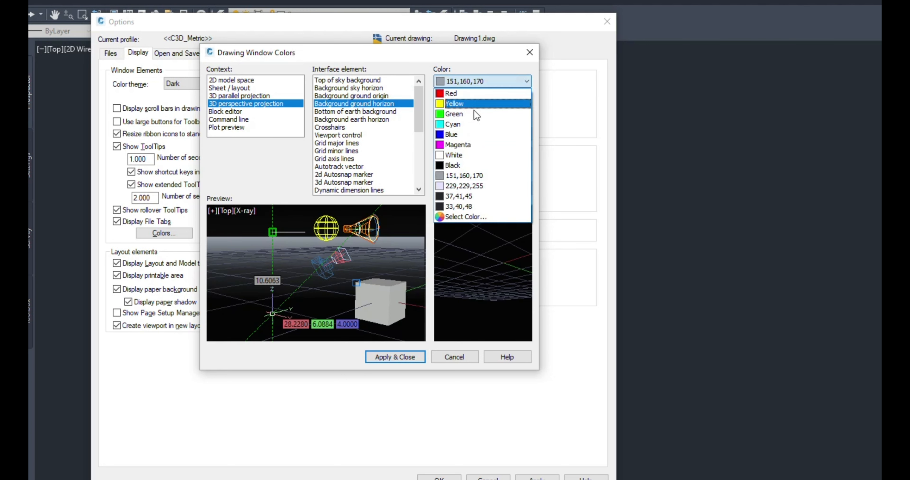
{"action": "left_click", "coordinate": [464, 165]}
For 3D perspective projection, set the bottom of earth background to Black and the background earth horizon to White.
{"action": "left_click", "coordinate": [381, 112]}
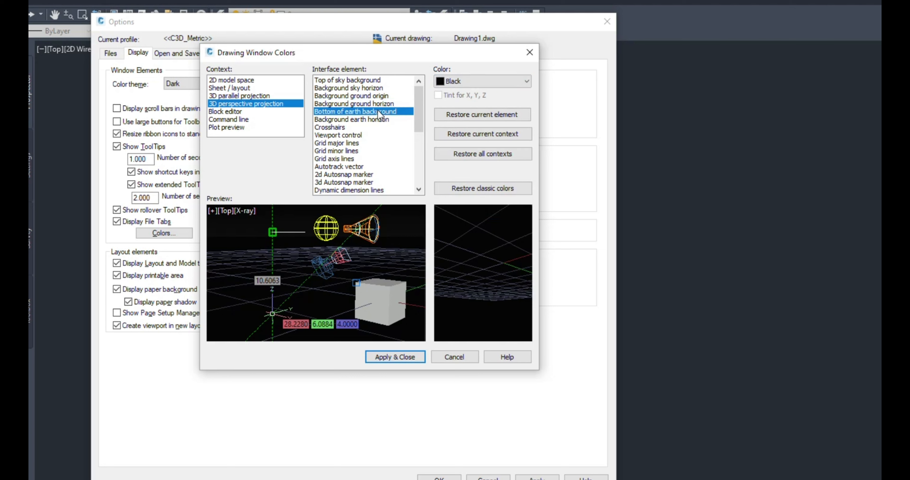
{"action": "left_click", "coordinate": [482, 82]}
{"action": "left_click", "coordinate": [445, 154]}
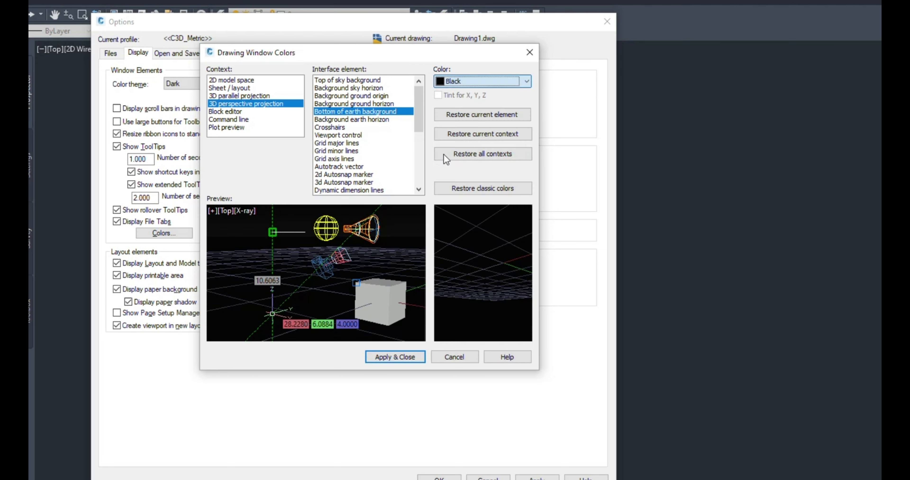
{"action": "left_click", "coordinate": [354, 120]}
{"action": "left_click", "coordinate": [474, 82]}
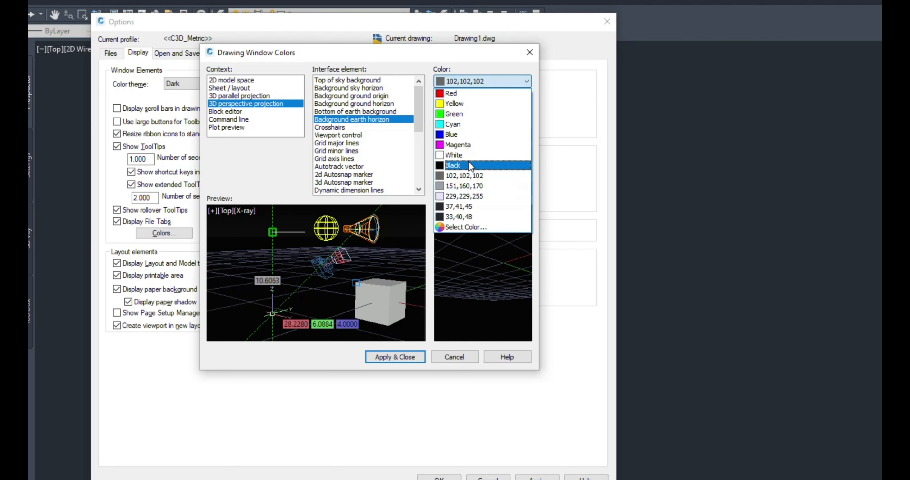
{"action": "left_click", "coordinate": [469, 160]}
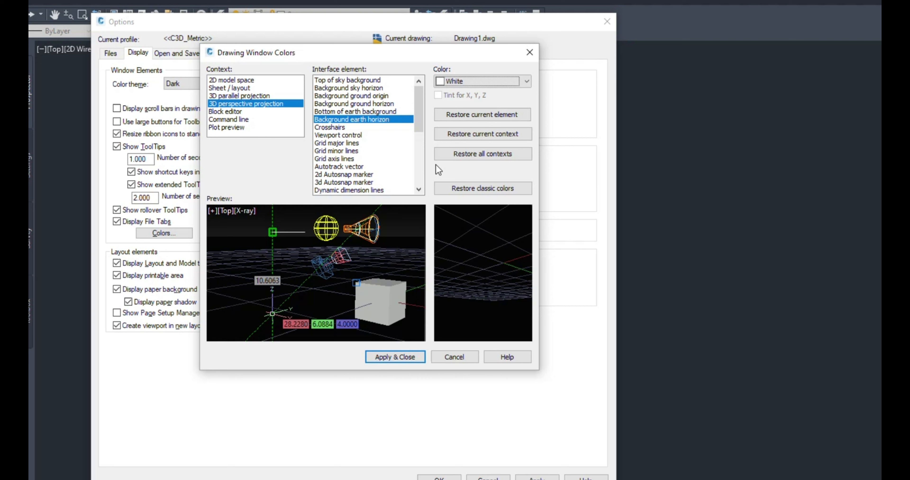
Set the uniform background of the Block editor context to Black.
{"action": "left_click", "coordinate": [229, 112]}
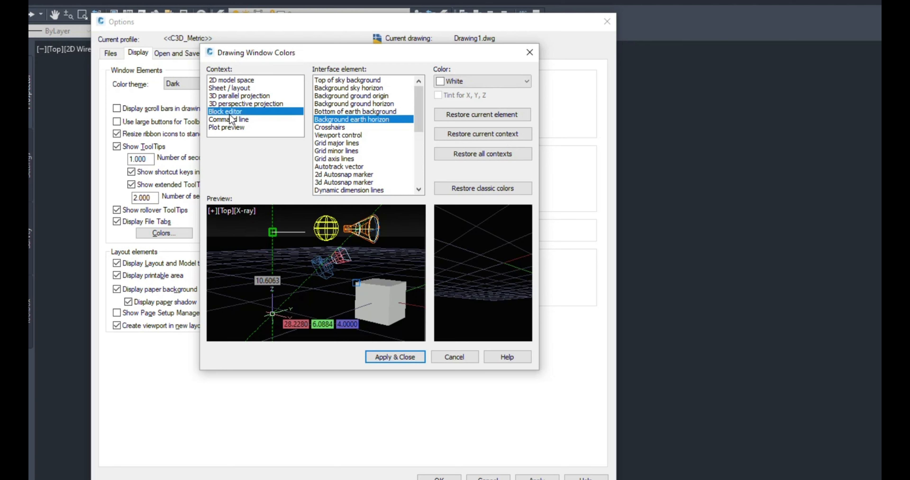
{"action": "left_click", "coordinate": [460, 82]}
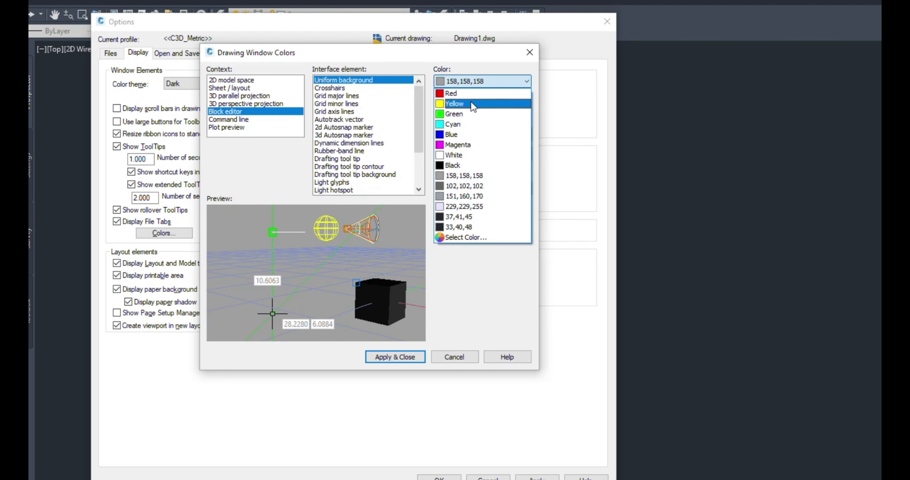
{"action": "left_click", "coordinate": [459, 168]}
Set the command history background of the Command line context to Black.
{"action": "left_click", "coordinate": [242, 120]}
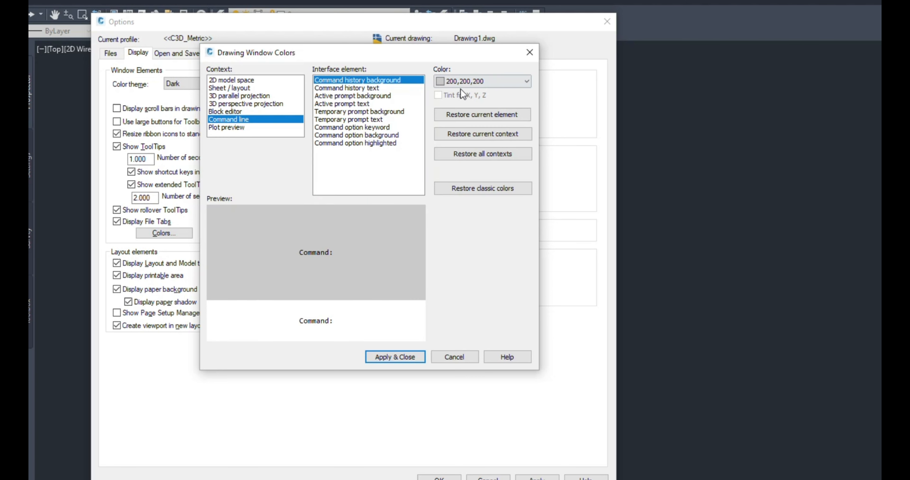
{"action": "left_click", "coordinate": [461, 82]}
{"action": "left_click", "coordinate": [464, 164]}
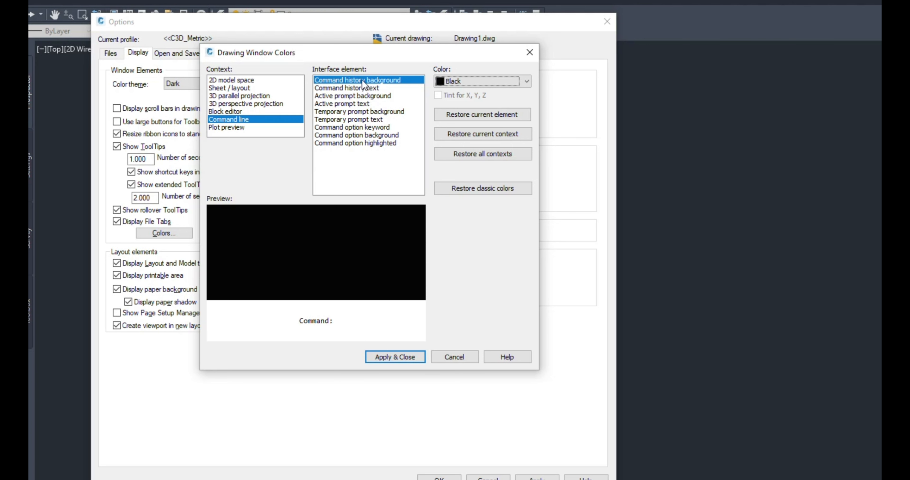
Set the active prompt text color of the Command line context to Red.
{"action": "left_click", "coordinate": [357, 103]}
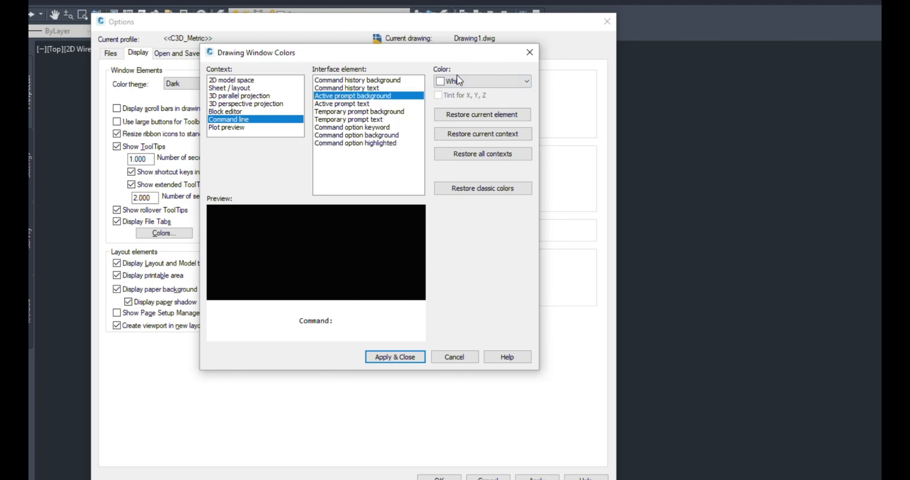
{"action": "left_click", "coordinate": [343, 96]}
{"action": "left_click", "coordinate": [468, 80]}
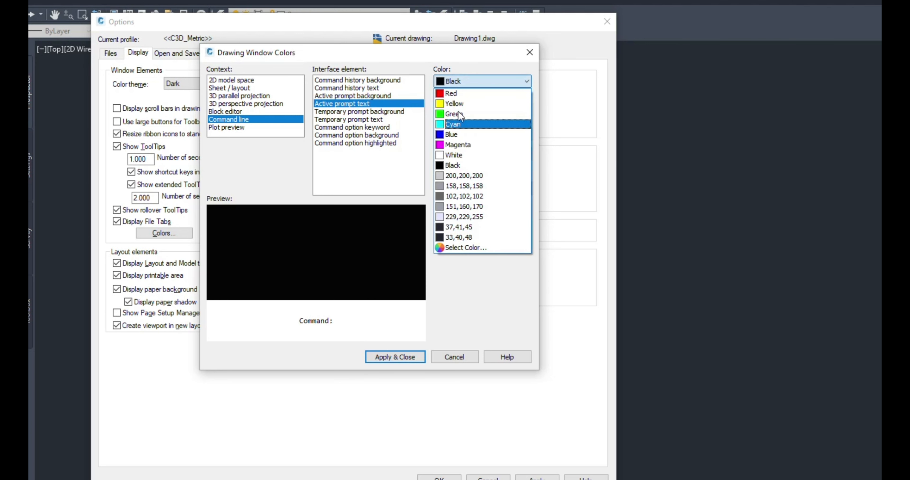
{"action": "left_click", "coordinate": [460, 103]}
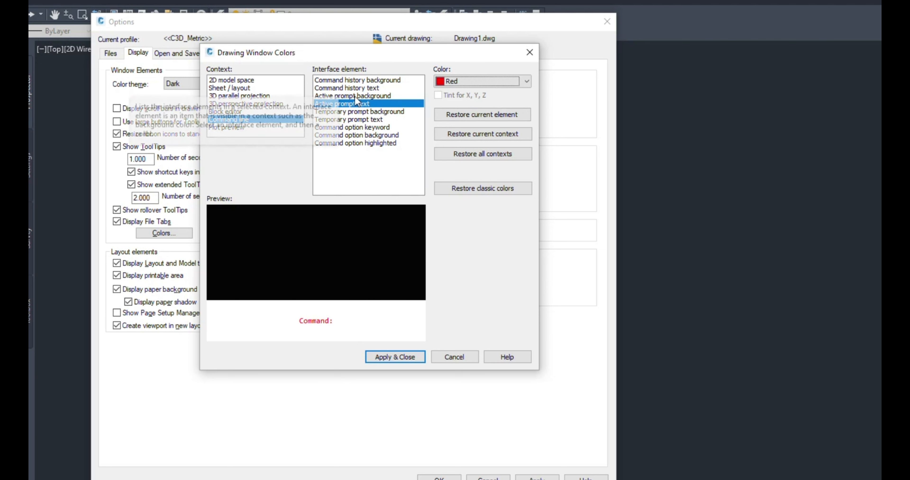
Set the command history text to Red, and show the color settings of the Plot preview context.
{"action": "left_click", "coordinate": [353, 88]}
{"action": "left_click", "coordinate": [495, 82]}
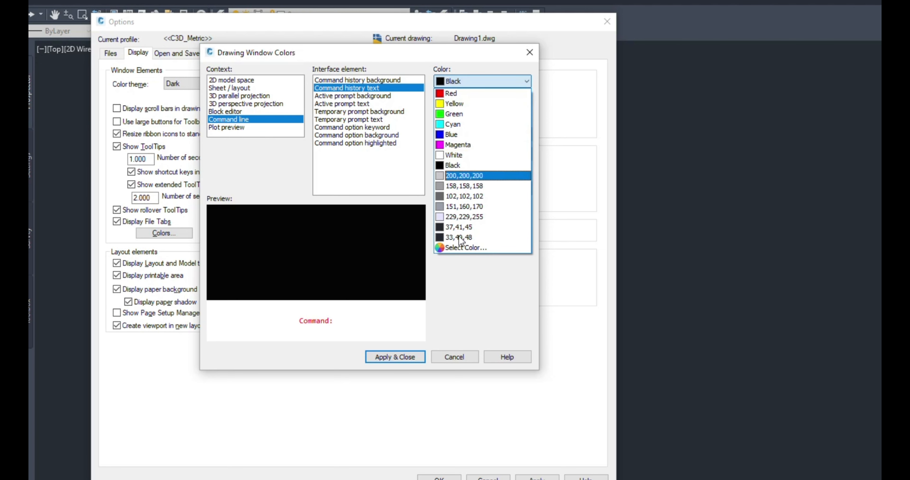
{"action": "left_click", "coordinate": [464, 95]}
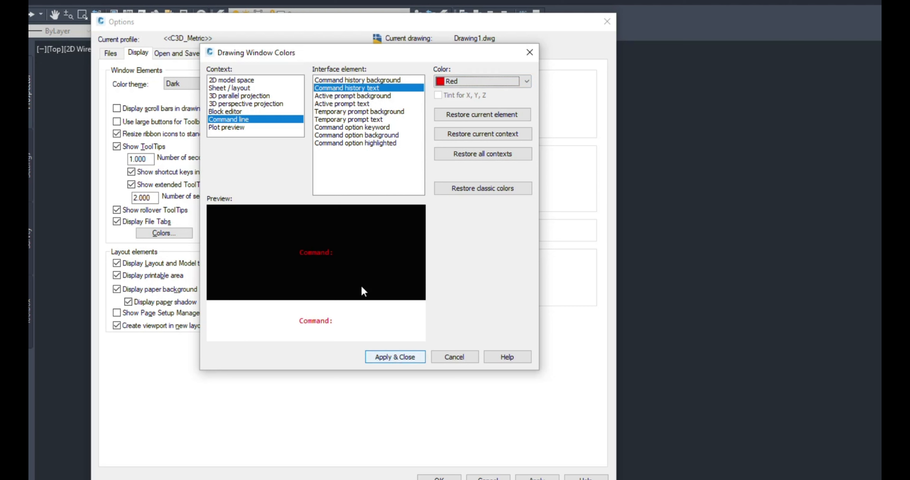
{"action": "left_click", "coordinate": [233, 127]}
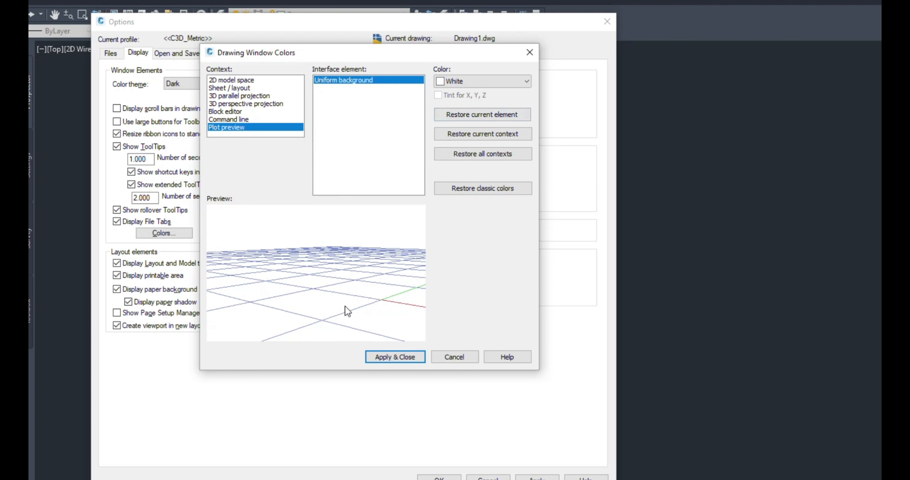
Apply the color changes and close the drawing window color settings.
{"action": "left_click", "coordinate": [400, 355]}
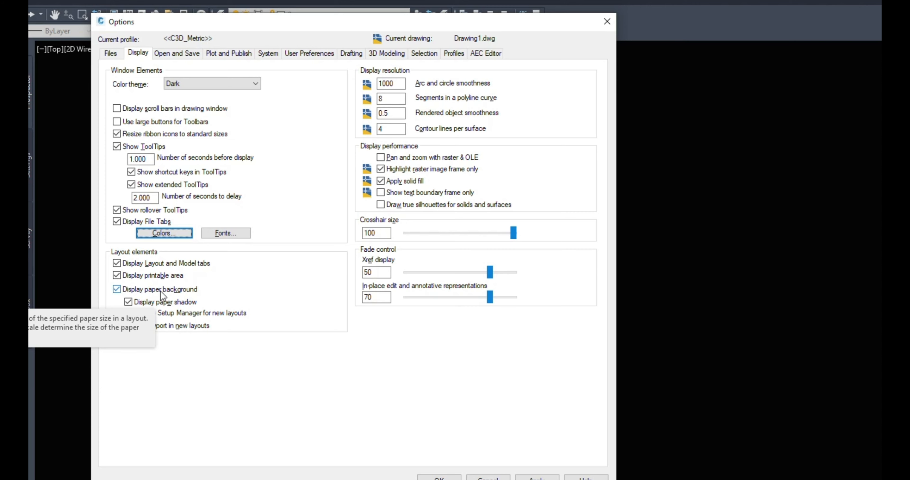
Set the uniform background of the 2D model space context to Green and apply it.
{"action": "left_click", "coordinate": [160, 234]}
{"action": "left_click", "coordinate": [462, 81]}
{"action": "left_click", "coordinate": [470, 114]}
{"action": "left_click", "coordinate": [383, 356]}
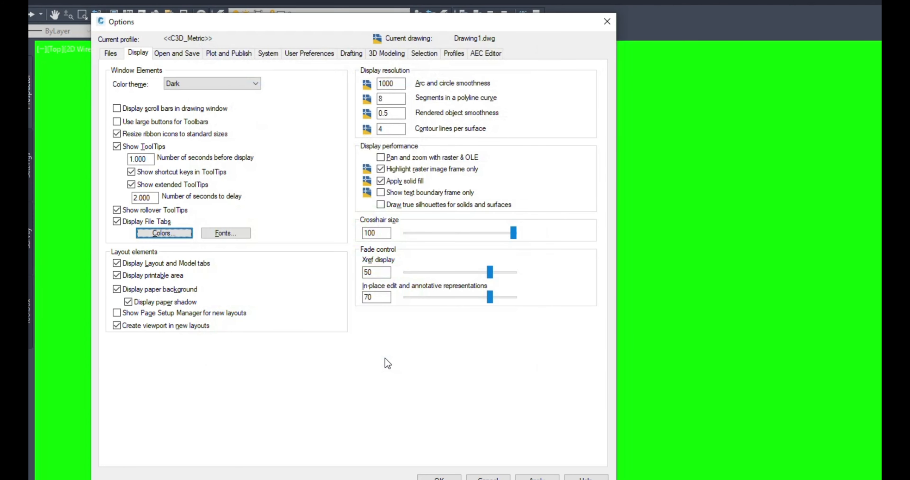
Set the uniform background of the 2D model space context to Black and apply it.
{"action": "left_click", "coordinate": [175, 235]}
{"action": "left_click", "coordinate": [490, 81]}
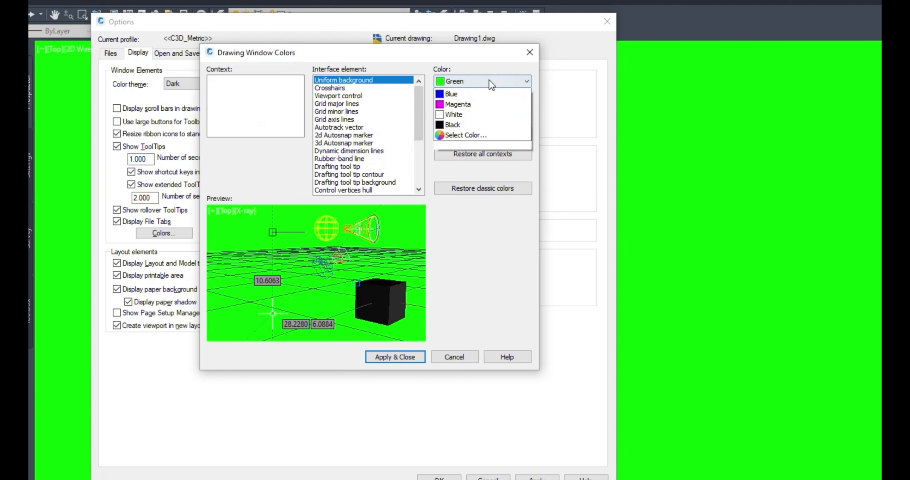
{"action": "left_click", "coordinate": [456, 165]}
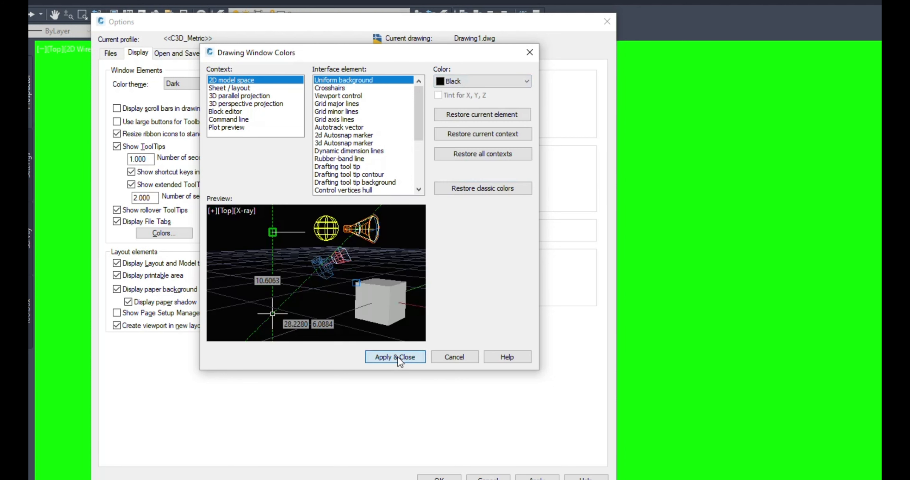
{"action": "left_click", "coordinate": [398, 357]}
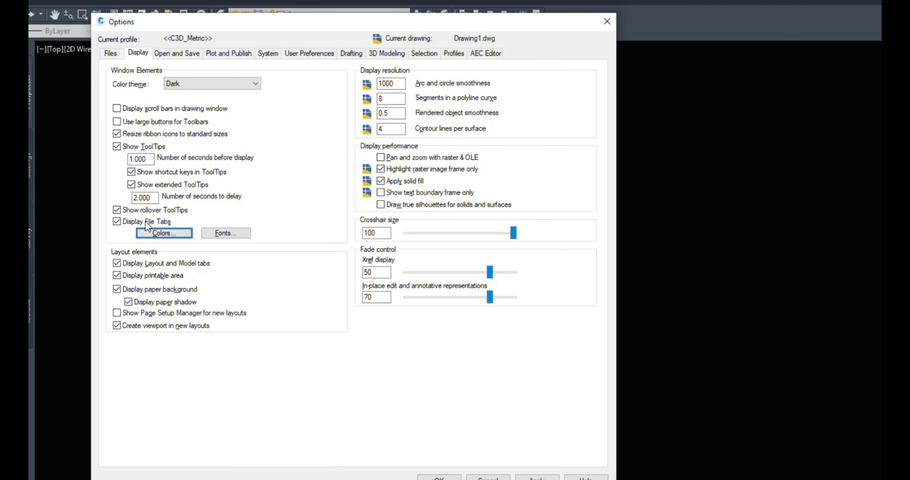
Try a crosshair size of 10 and return it to 100.
{"action": "left_click_drag", "start_coordinate": [512, 231], "coordinate": [415, 238]}
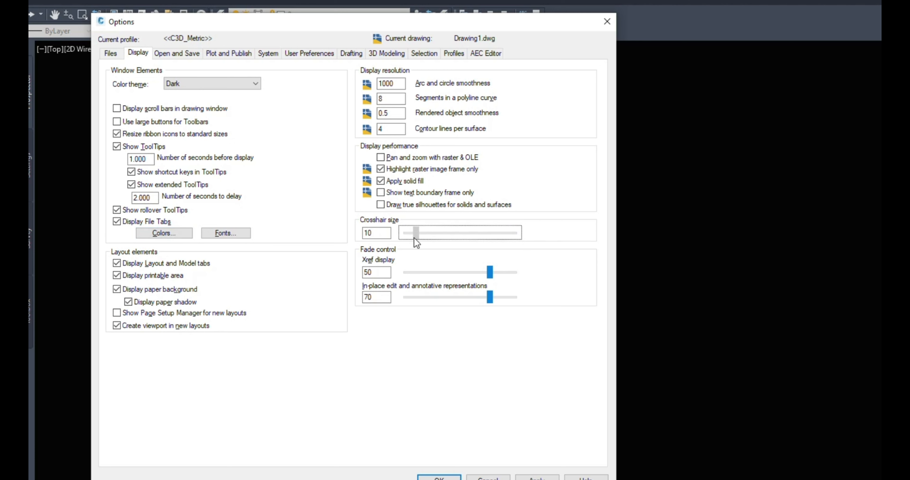
{"action": "left_click_drag", "start_coordinate": [416, 231], "coordinate": [586, 262]}
Try an Xref display fade of 49 and set it back to 50.
{"action": "mouse_move", "coordinate": [490, 272]}
{"action": "left_mouse_down"}
{"action": "mouse_move", "coordinate": [534, 281]}
{"action": "mouse_move", "coordinate": [300, 284]}
{"action": "mouse_move", "coordinate": [487, 274]}
{"action": "left_mouse_up"}
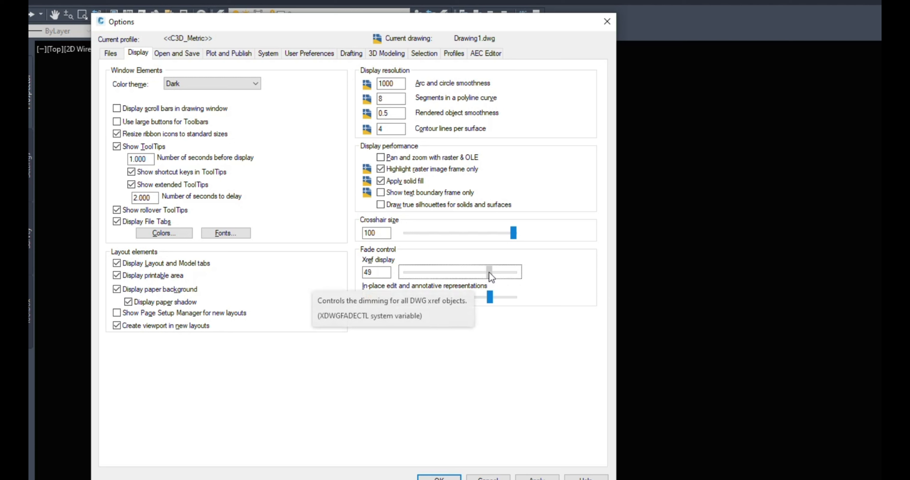
{"action": "double_click", "coordinate": [376, 272]}
{"action": "type", "text": "50"}
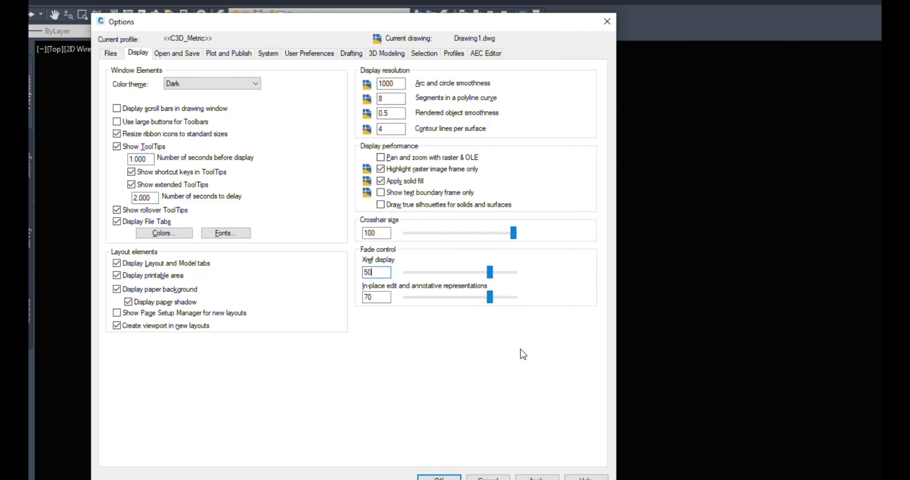
Turn off the display of the Layout and Model tabs.
{"action": "left_click", "coordinate": [387, 297]}
{"action": "left_click", "coordinate": [145, 264]}
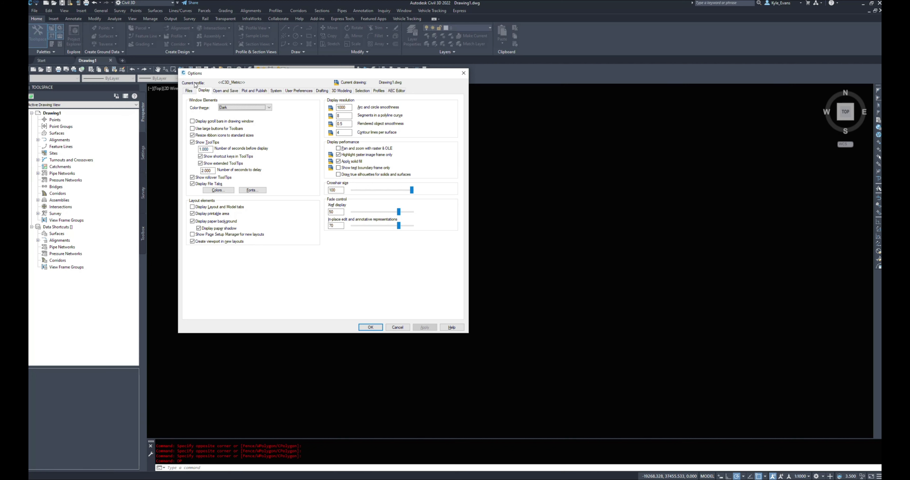
Turn on the display of the Layout and Model tabs, and apply and accept the options.
{"action": "left_click", "coordinate": [201, 207]}
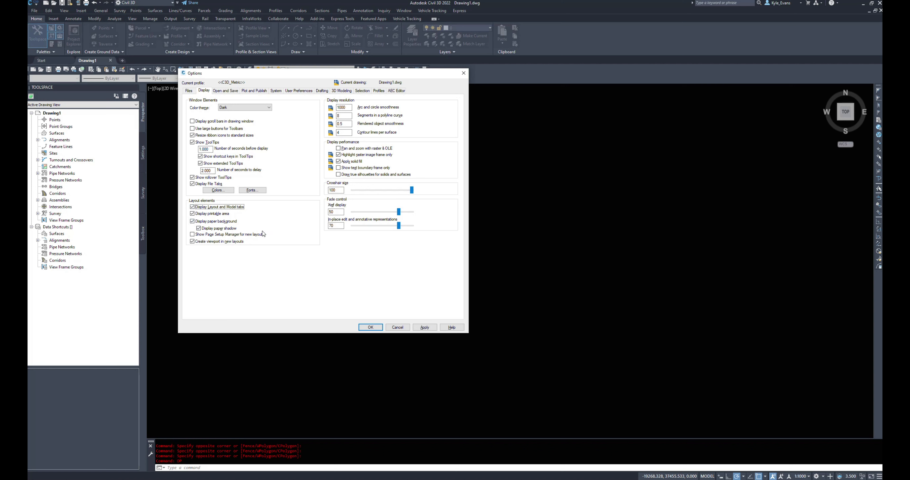
{"action": "left_click", "coordinate": [431, 328]}
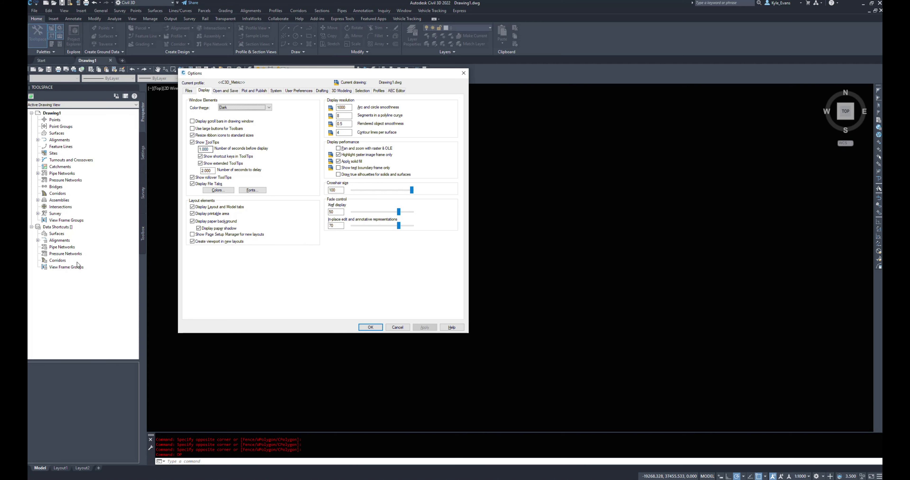
{"action": "left_click", "coordinate": [375, 326]}
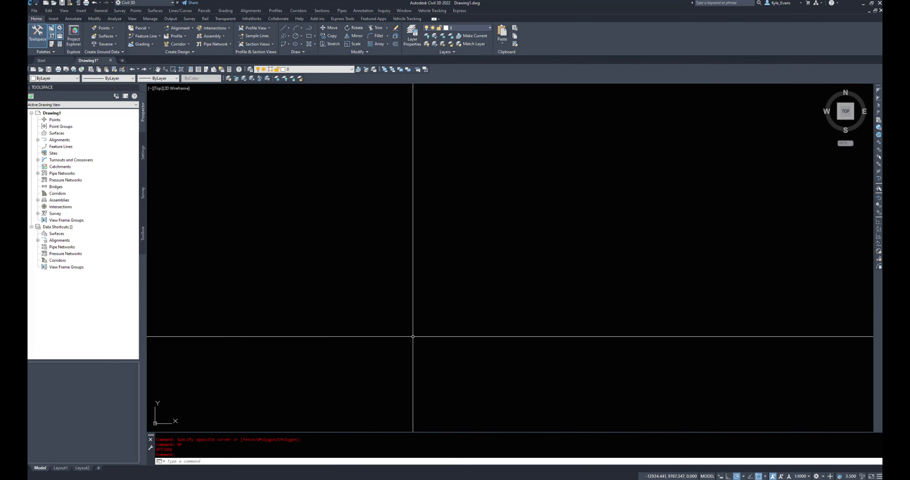
Dock the layout tabs inline with the status bar, and return them to above the status bar.
{"action": "middle_click_drag", "start_coordinate": [215, 389], "coordinate": [346, 223]}
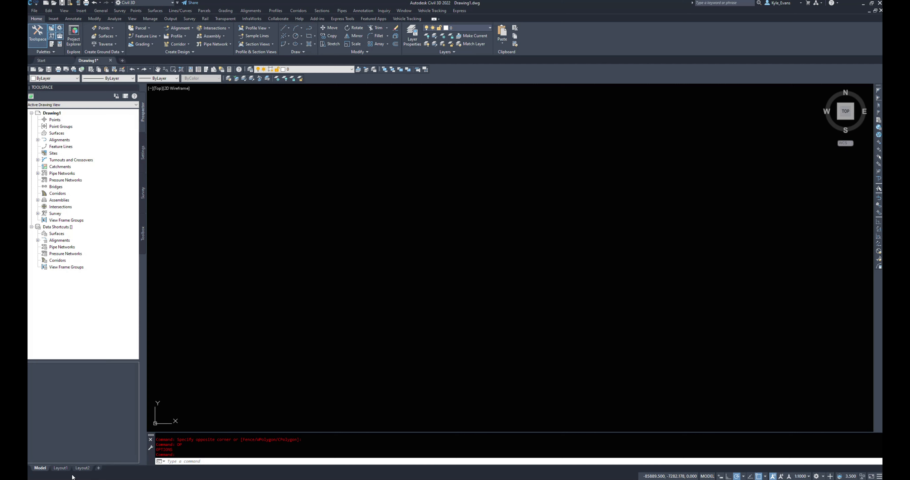
{"action": "right_click", "coordinate": [85, 471]}
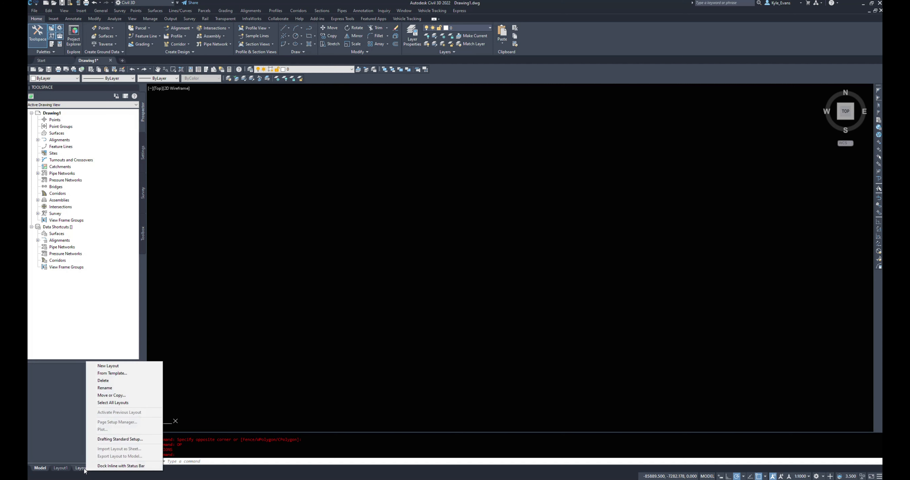
{"action": "left_click", "coordinate": [121, 466]}
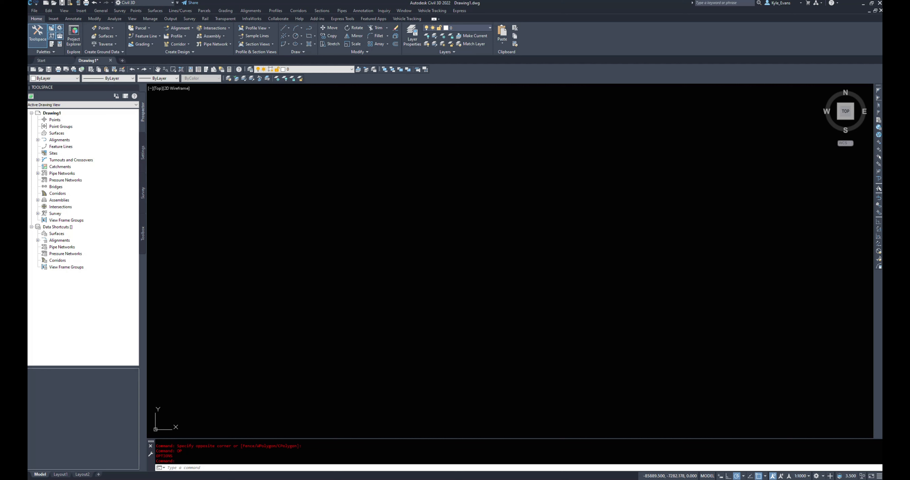
{"action": "right_click", "coordinate": [82, 474]}
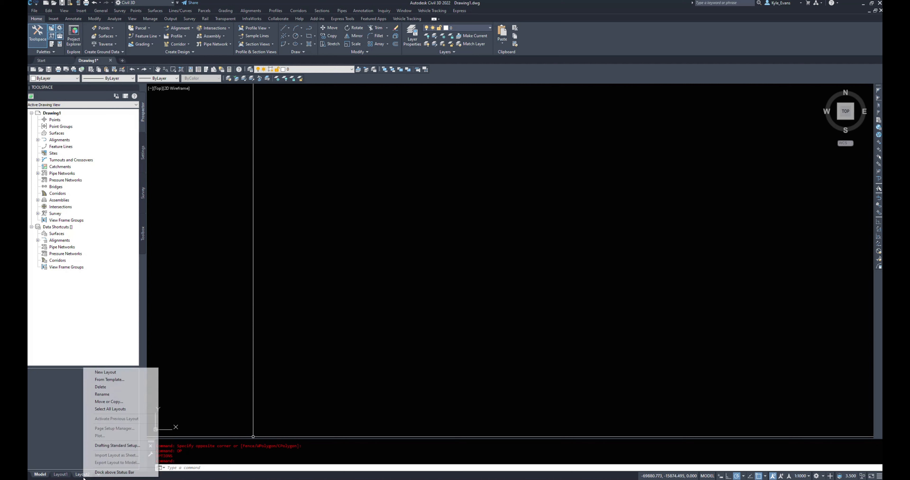
{"action": "left_click", "coordinate": [114, 473]}
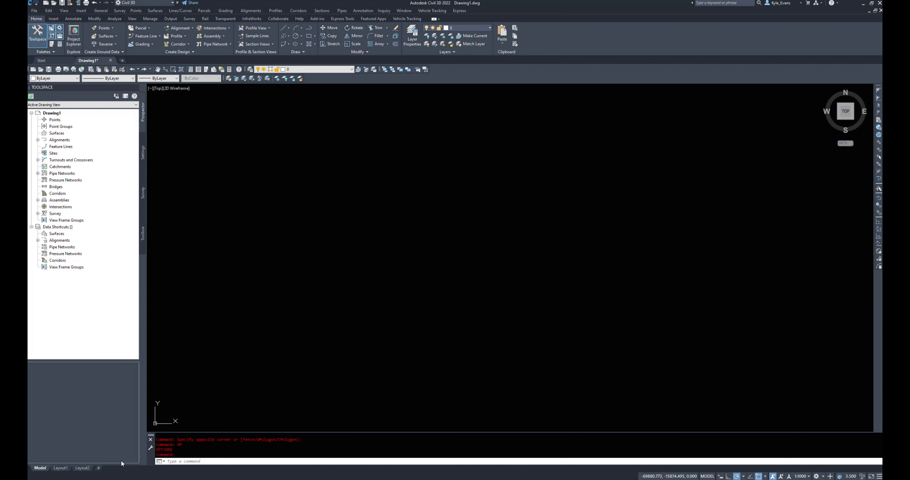
Reopen the Options and show the Open and Save settings.
{"action": "type", "text": "PO"}
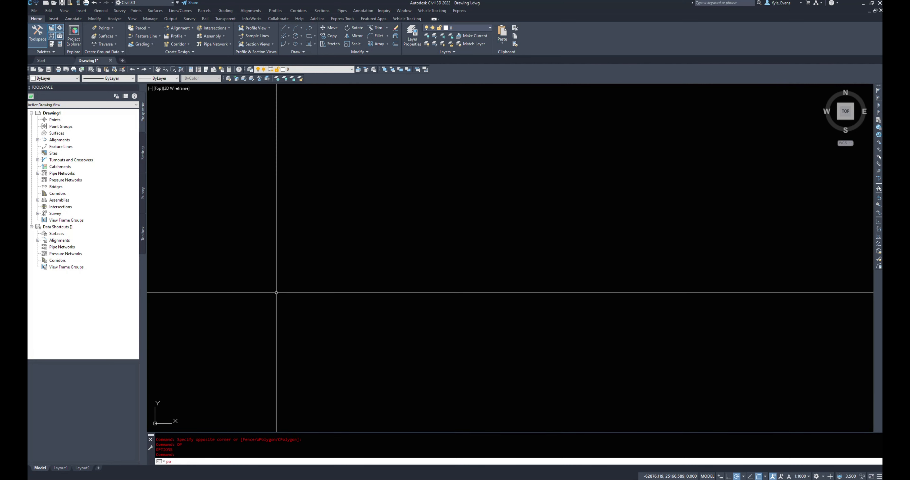
{"action": "key", "text": "Escape"}
{"action": "type", "text": "op"}
{"action": "key", "text": "Return"}
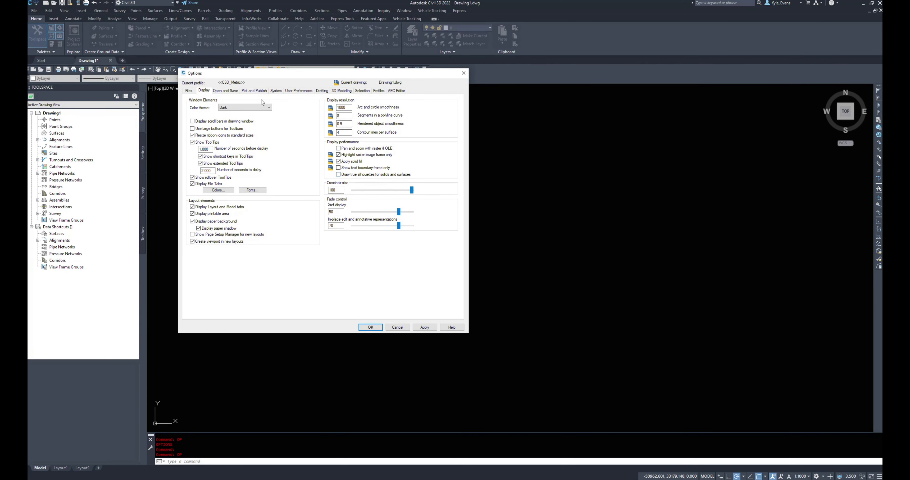
{"action": "left_click", "coordinate": [234, 90]}
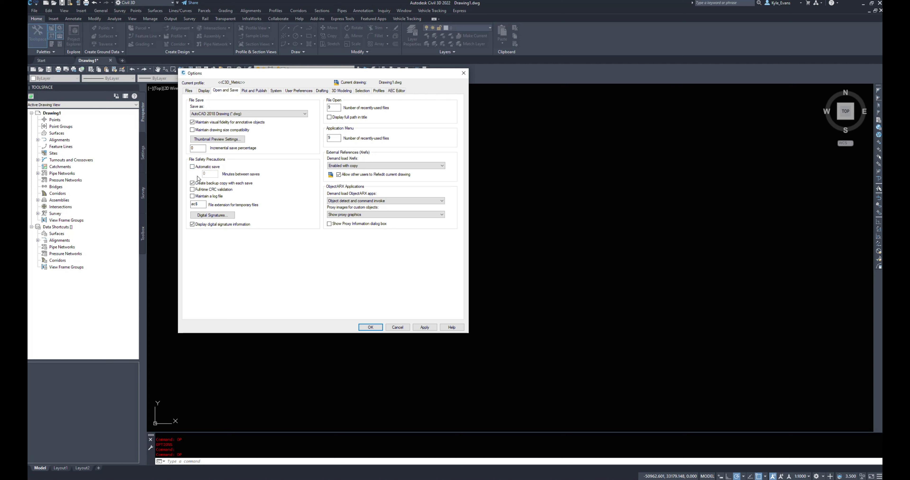
Turn on Automatic save in the file safety precautions and turn it back off.
{"action": "left_click", "coordinate": [199, 168]}
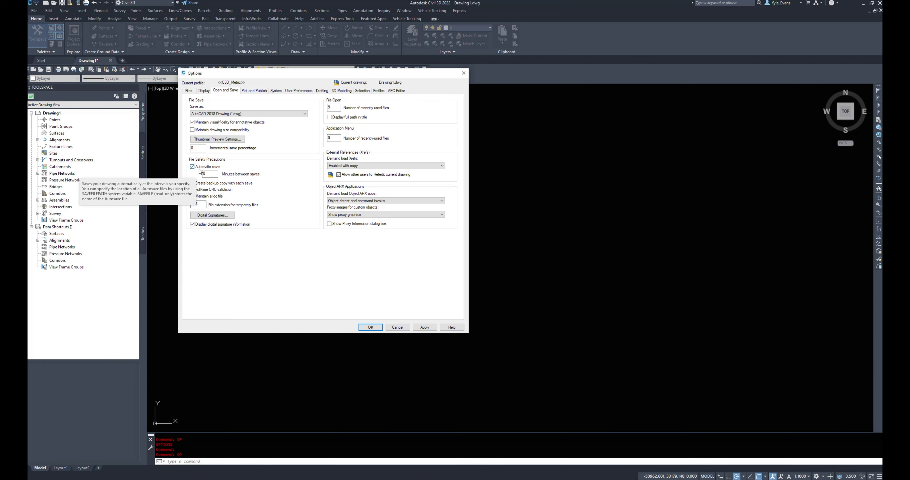
{"action": "left_click", "coordinate": [205, 167]}
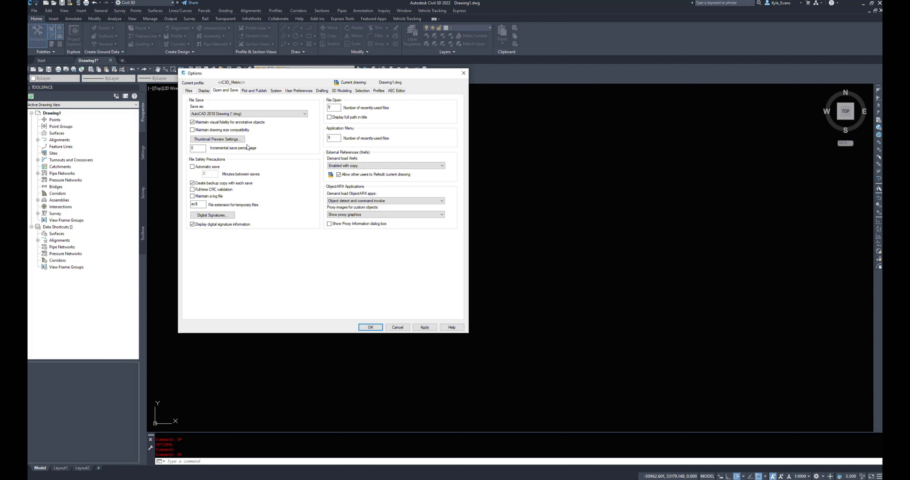
Examine the Plot and Publish, System, User Preferences, Drafting, 3D Modeling, Selection and Profiles settings.
{"action": "left_click", "coordinate": [254, 91]}
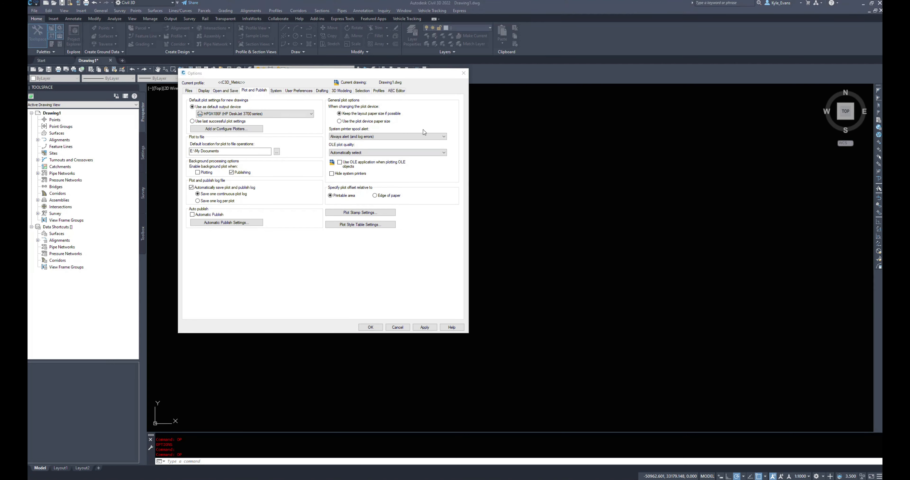
{"action": "left_click", "coordinate": [276, 90]}
{"action": "left_click", "coordinate": [298, 90]}
{"action": "left_click", "coordinate": [322, 91]}
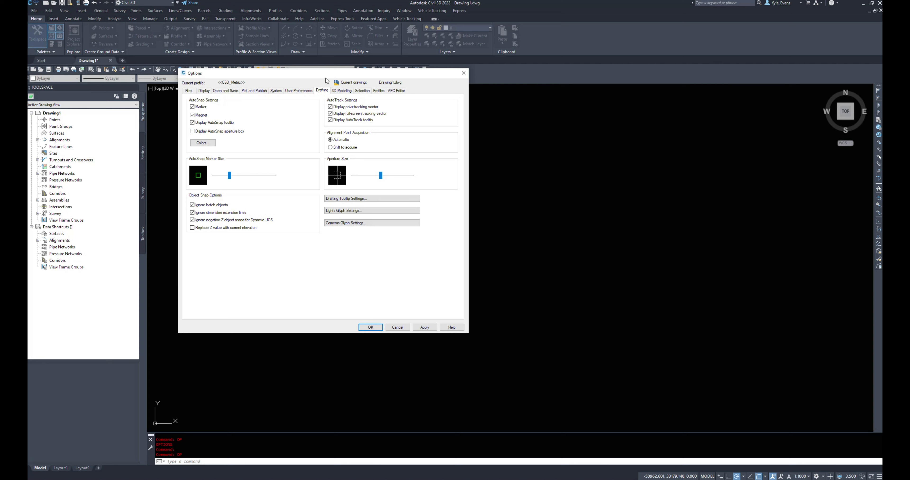
{"action": "left_click", "coordinate": [347, 92]}
{"action": "left_click", "coordinate": [363, 93]}
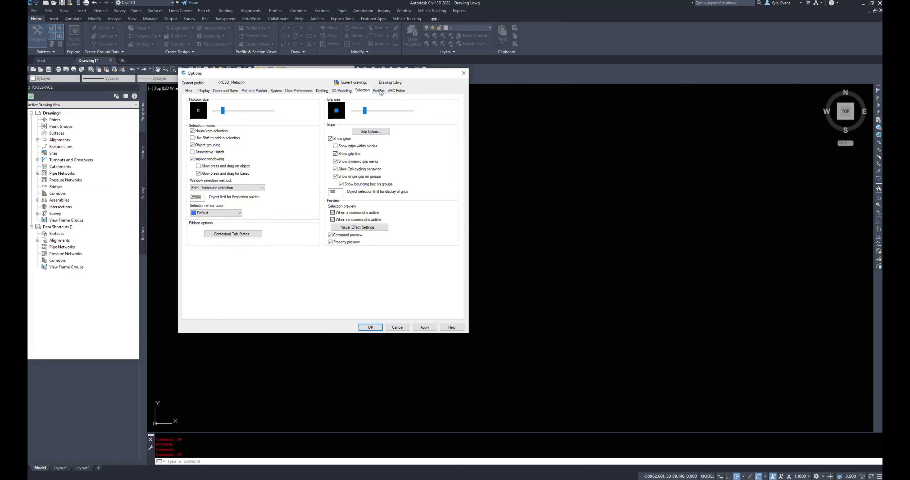
{"action": "left_click", "coordinate": [380, 92]}
{"action": "left_click", "coordinate": [363, 91]}
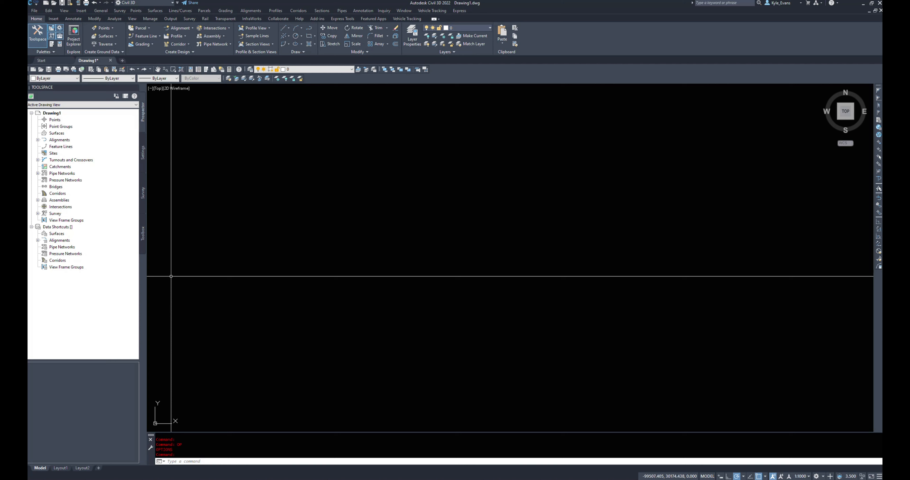
Reopen the Options, examine the available profiles, and close the dialog without saving changes.
{"action": "type", "text": "op"}
{"action": "key", "text": "Return"}
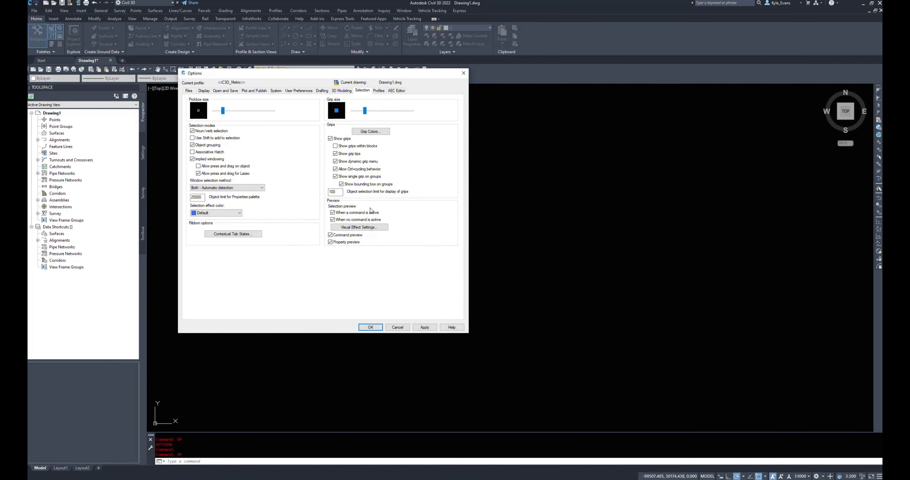
{"action": "left_click", "coordinate": [379, 91]}
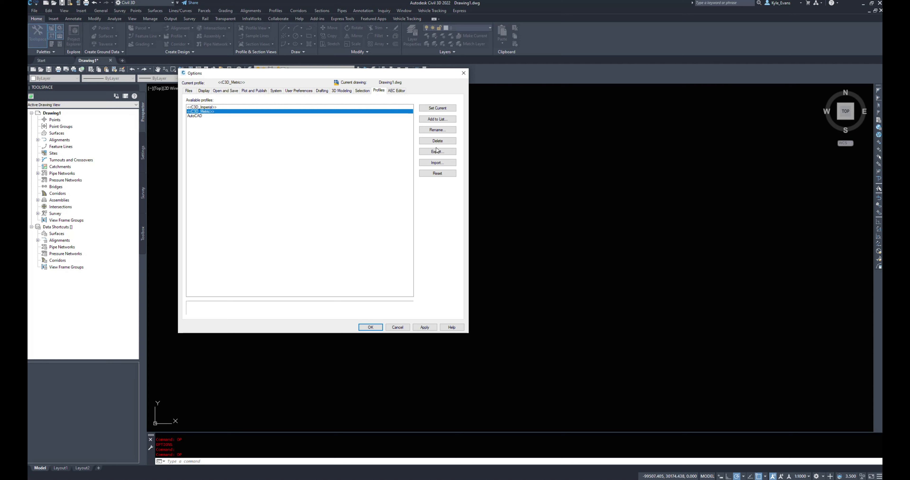
{"action": "left_click", "coordinate": [404, 327]}
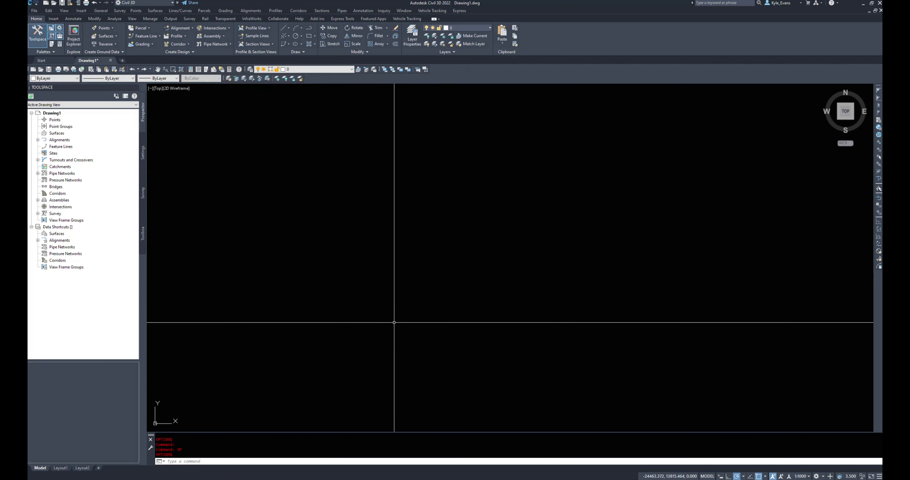